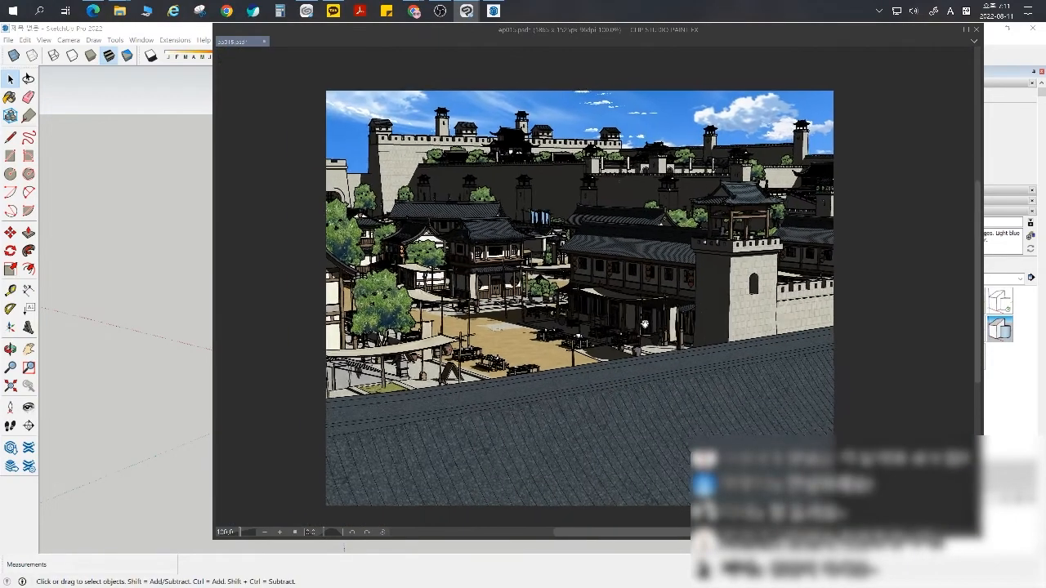
- Compare the raw city background render with the finished comic page that uses it
left_click_drag(708, 33, 541, 55)
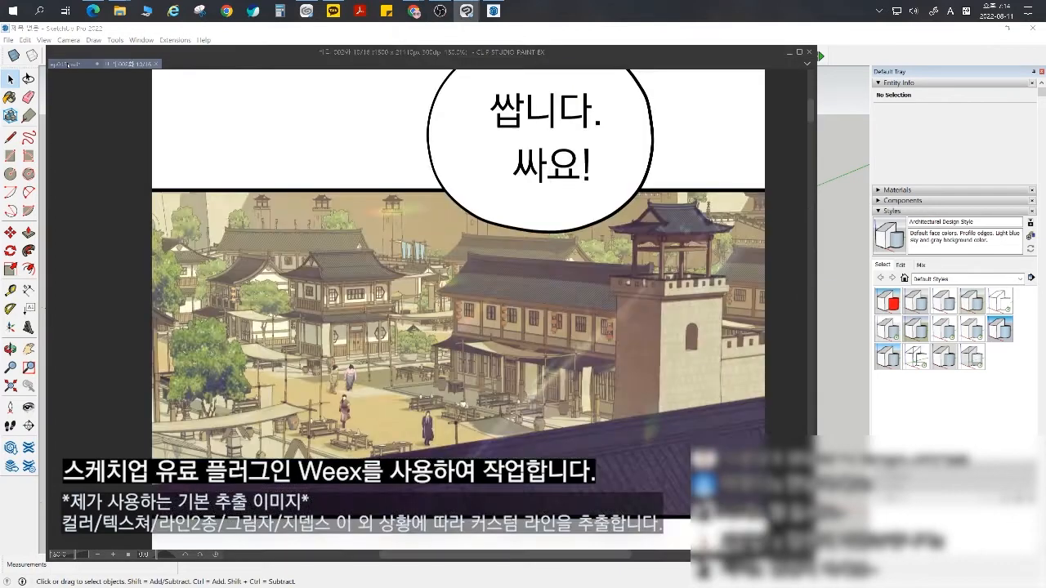
left_click(68, 65)
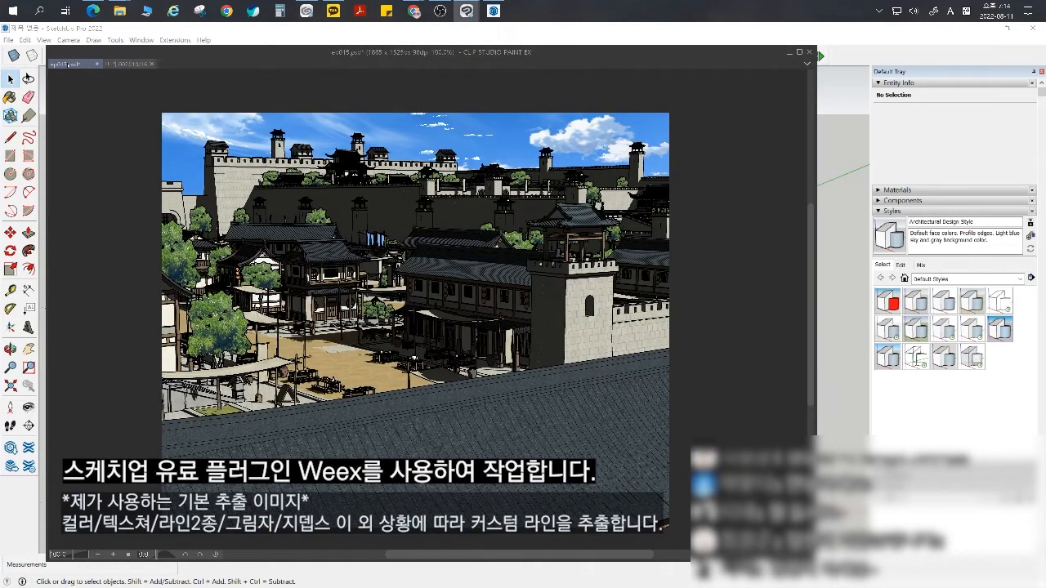
left_click(137, 65)
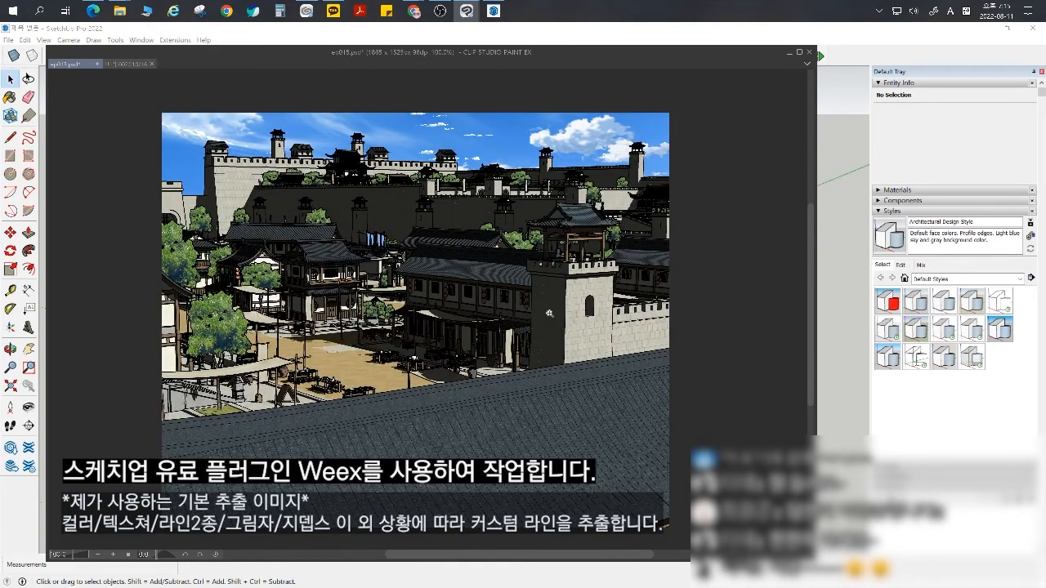
- Select the watchtower's shaded side wall below the battlements and try filling it with light blue
scroll(568, 320, "up", 2)
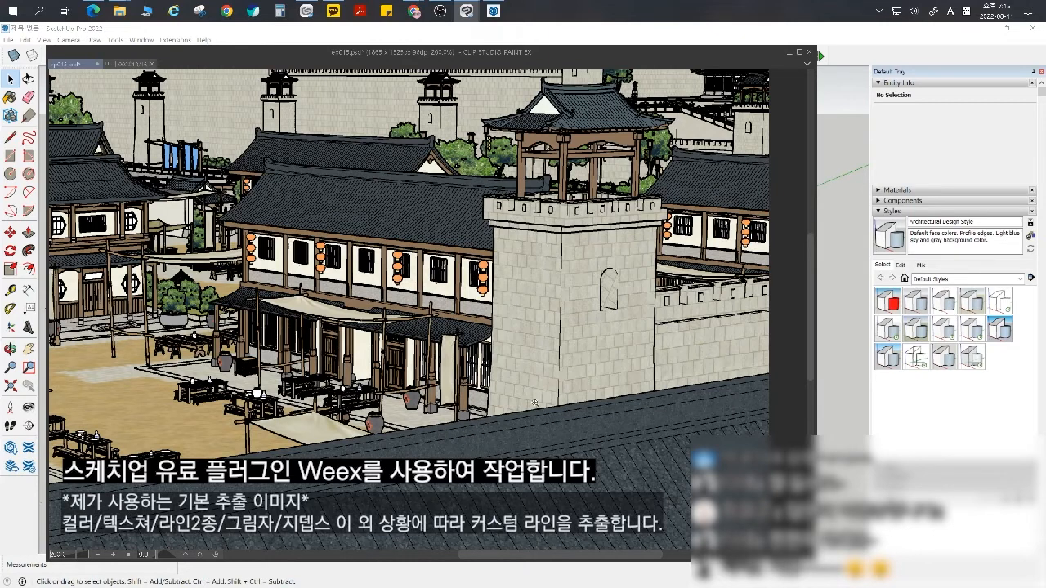
left_click(527, 347)
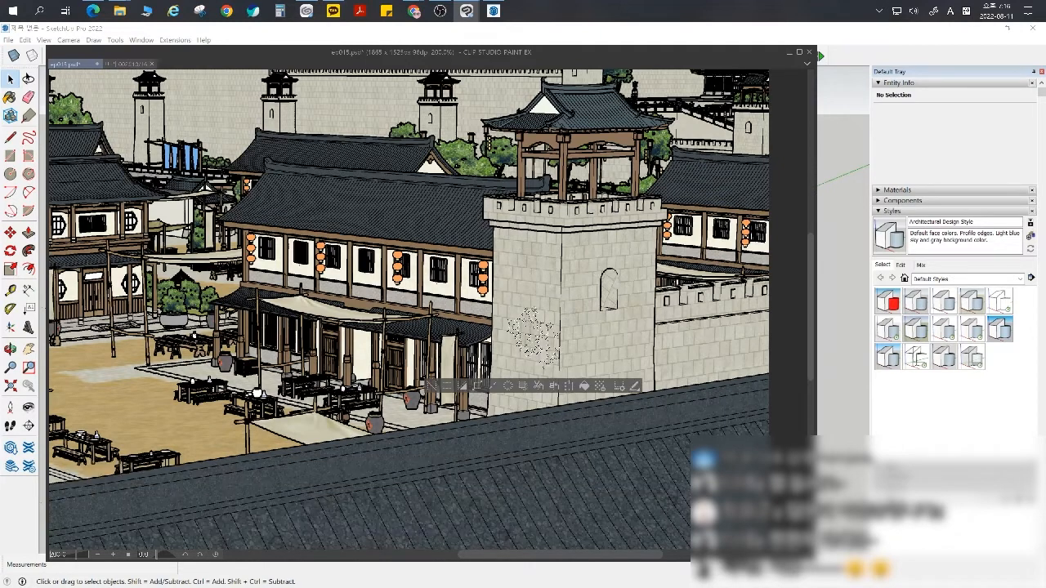
left_click(536, 310)
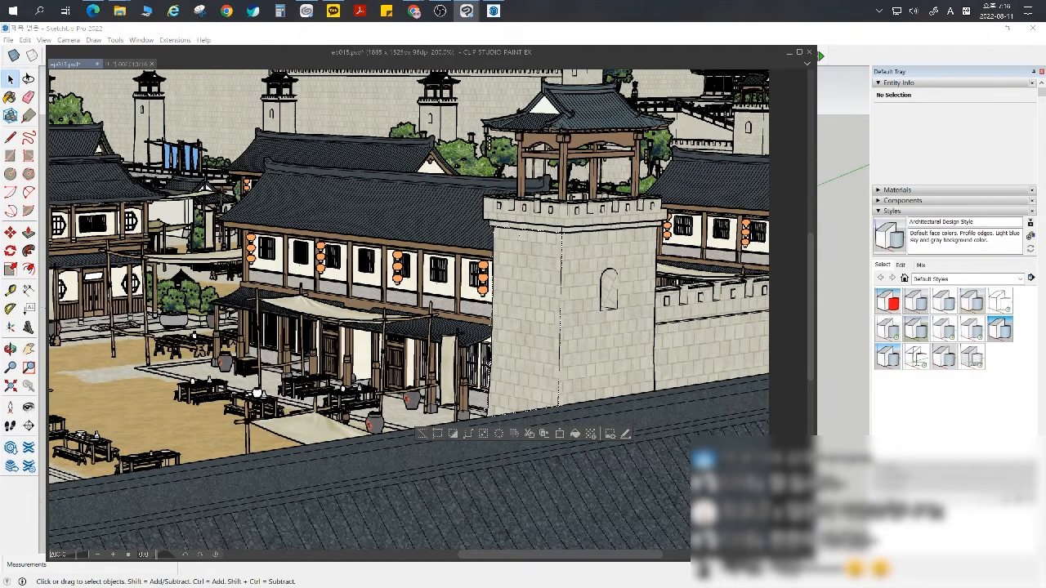
key("alt+Delete")
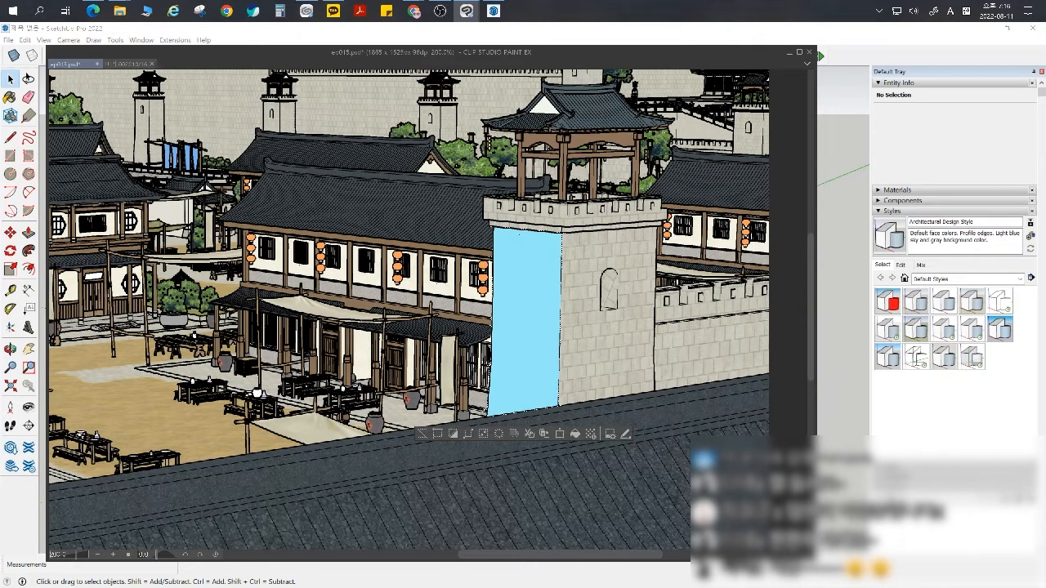
key("ctrl+z")
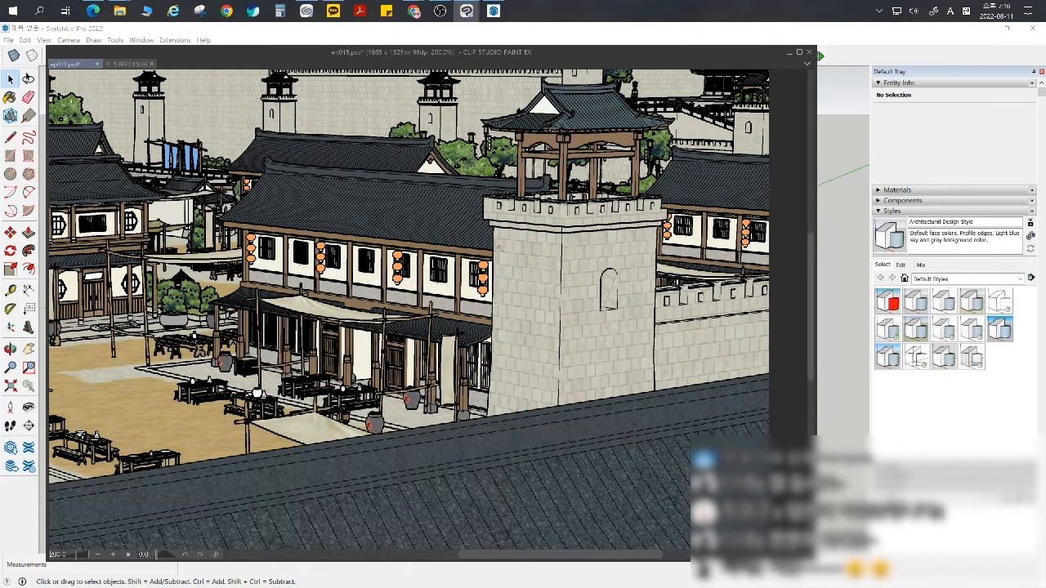
- Inspect the watchtower's brick texture up close and compare the background with the finished comic page again
scroll(497, 246, "up", 2)
scroll(497, 246, "up", 2)
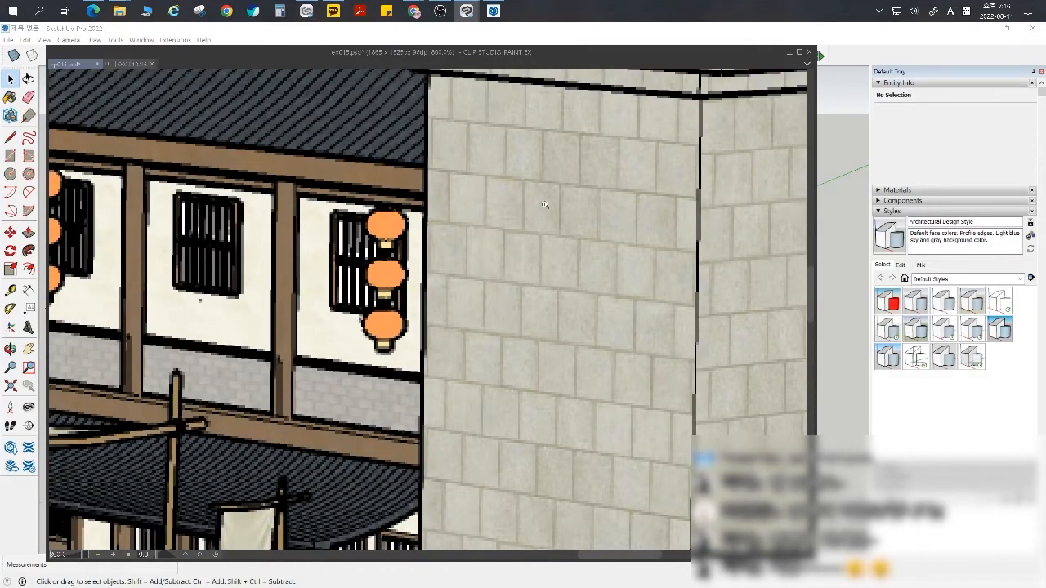
scroll(539, 291, "down", 4)
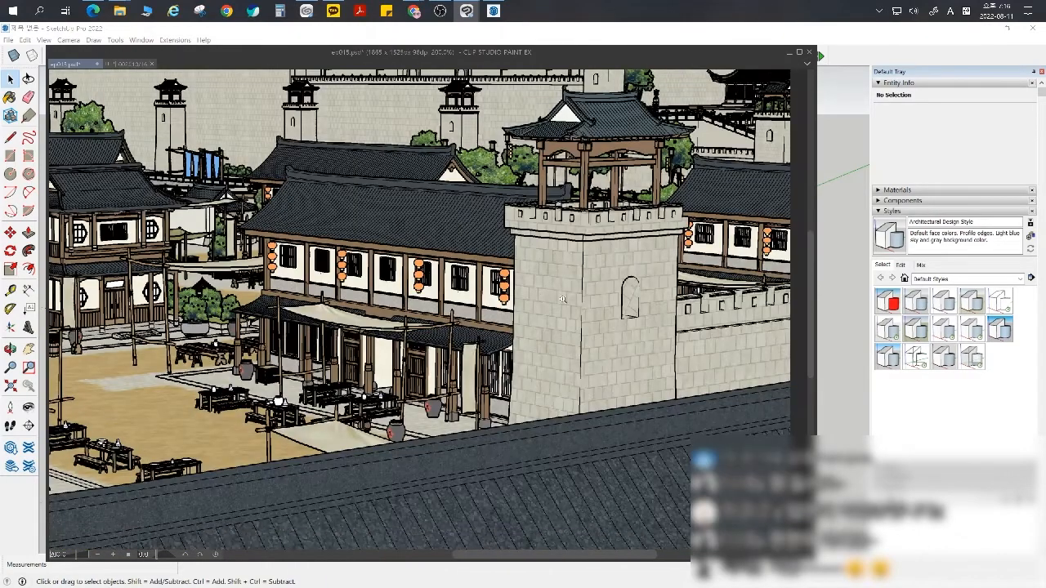
scroll(566, 311, "down", 2)
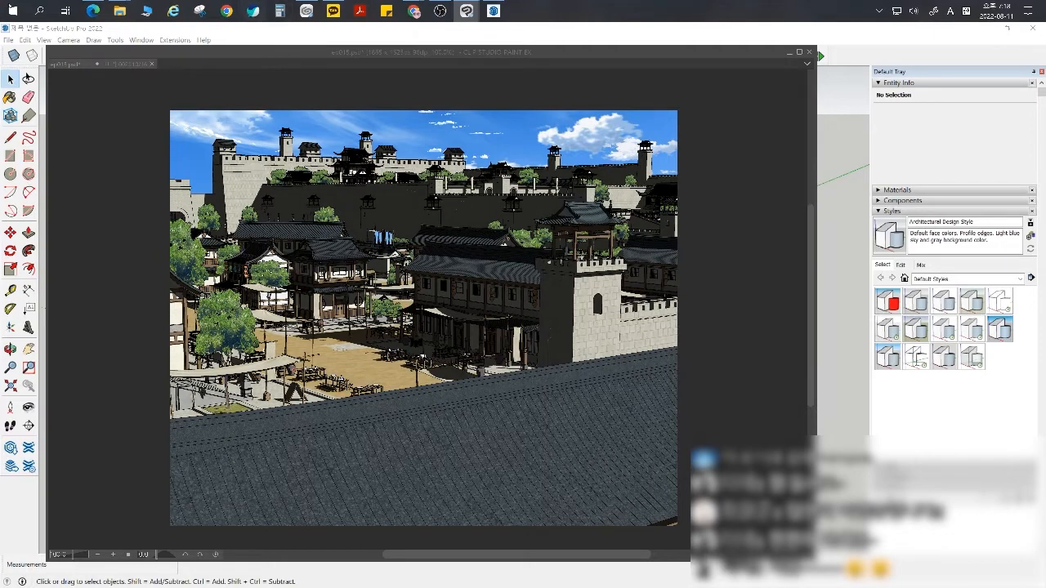
left_click(134, 65)
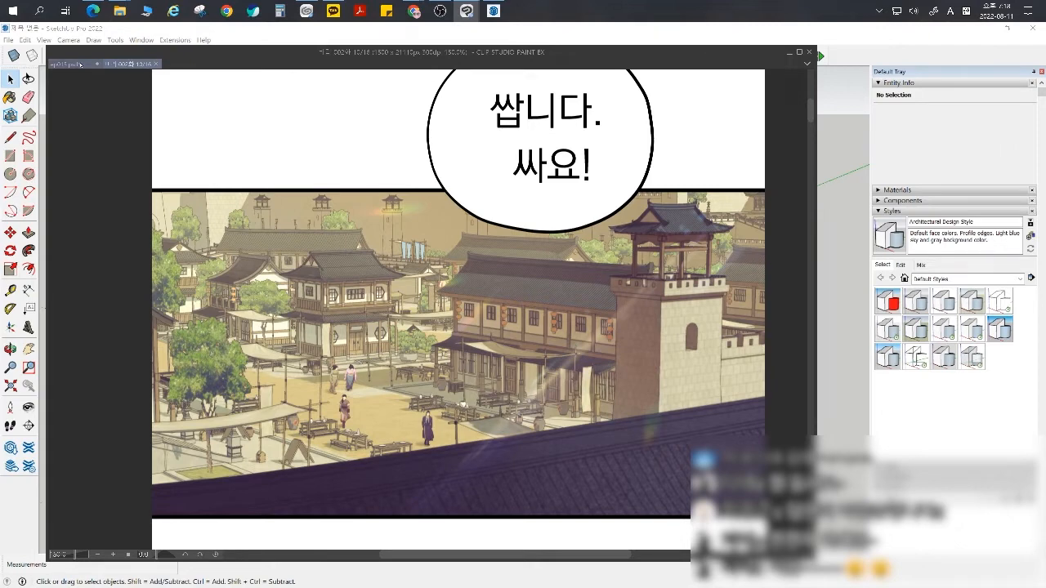
left_click(70, 64)
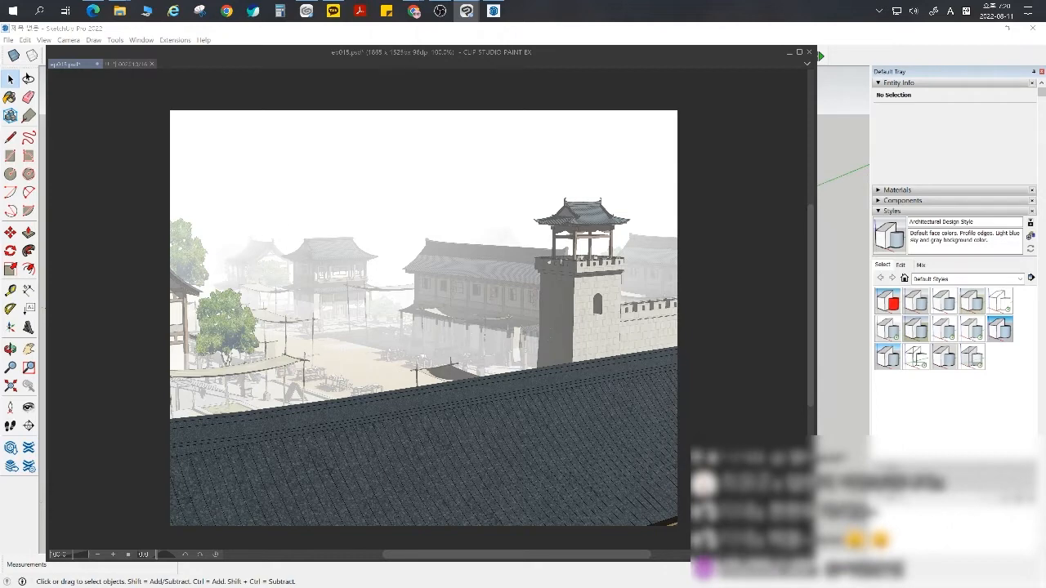
- Undo the last three edits to the white distance fog over the city background
key("ctrl+z")
key("ctrl+z")
key("ctrl+z")
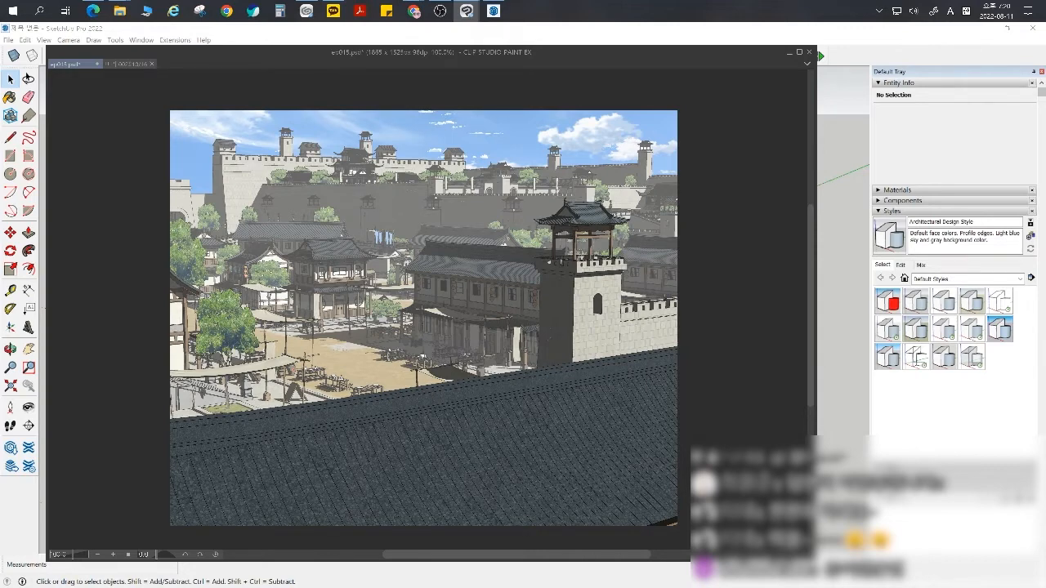
- Switch to SketchUp and open the cave model 2022-동굴안
left_click(466, 10)
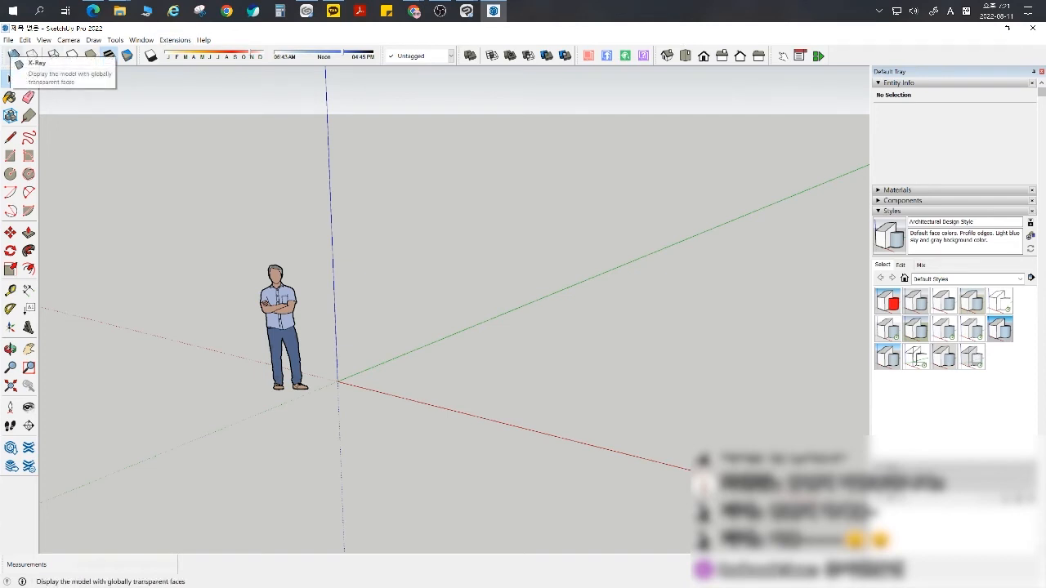
left_click(9, 39)
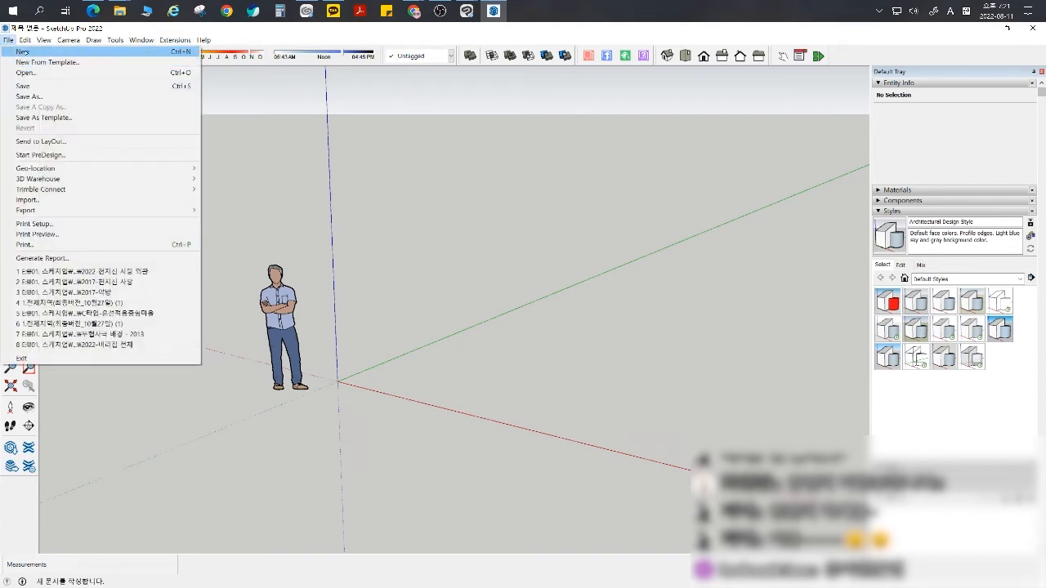
left_click(26, 72)
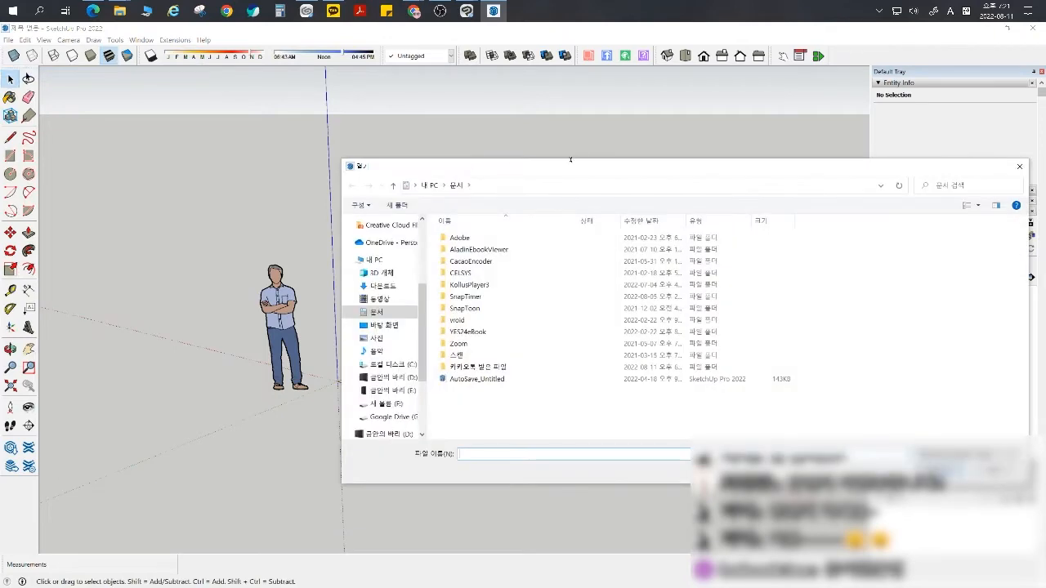
left_click_drag(570, 159, 314, 159)
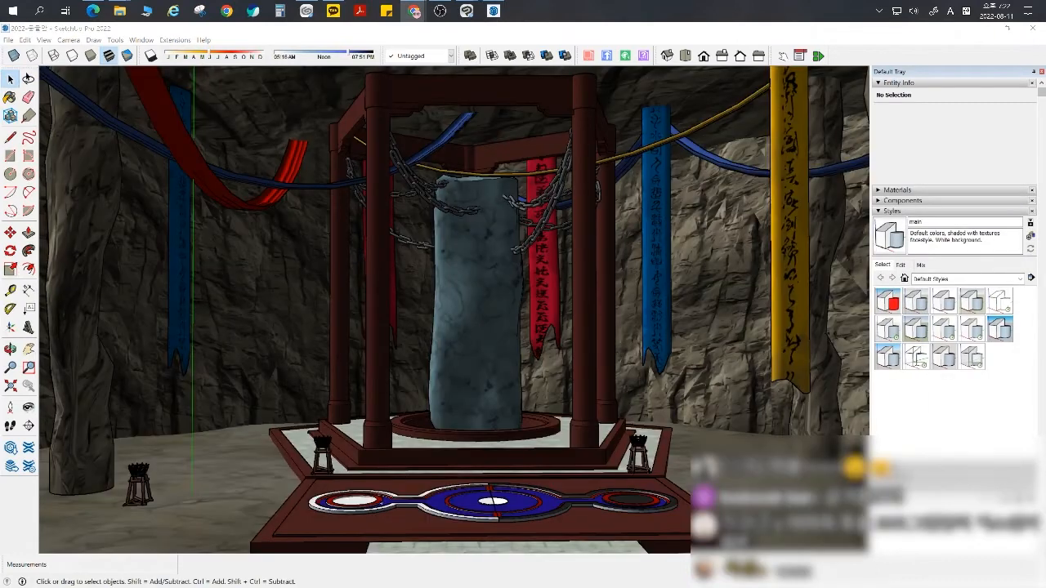
- Hide the dark surface that blocks the camera's view of the cave shrine
middle_click_drag(465, 369, 423, 391)
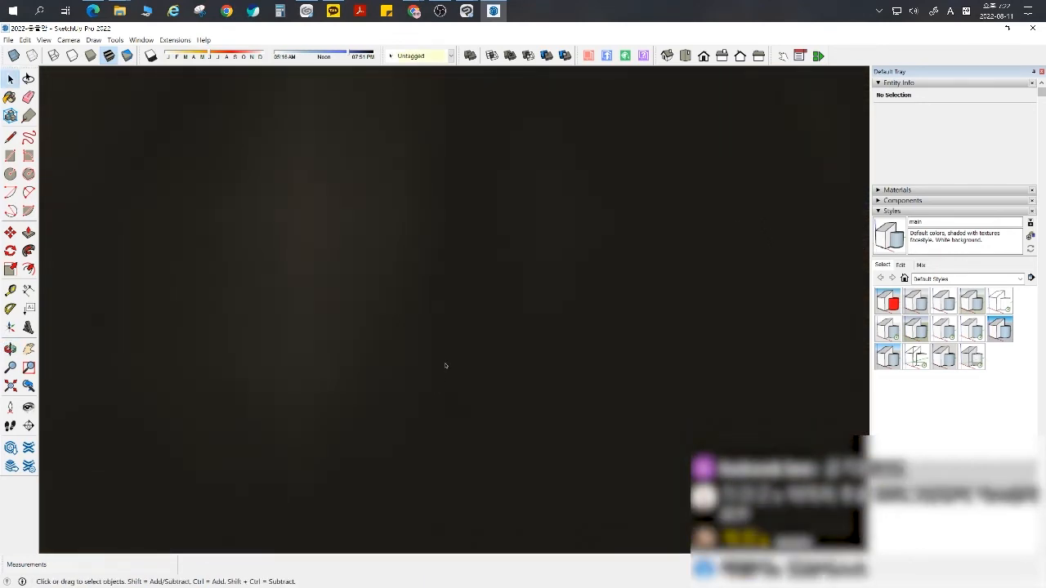
left_click(441, 363)
right_click(442, 363)
left_click(466, 390)
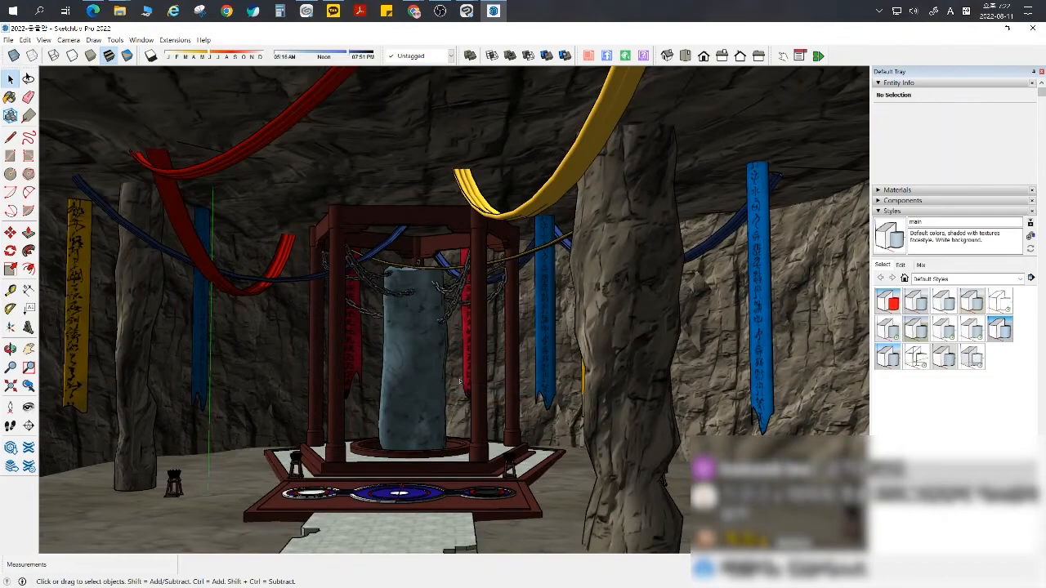
- Frame the camera on the chained stone pillar and its shrine, with the paved path in the foreground
middle_click_drag(517, 350, 590, 283)
scroll(513, 345, "down", 1)
scroll(515, 344, "up", 2)
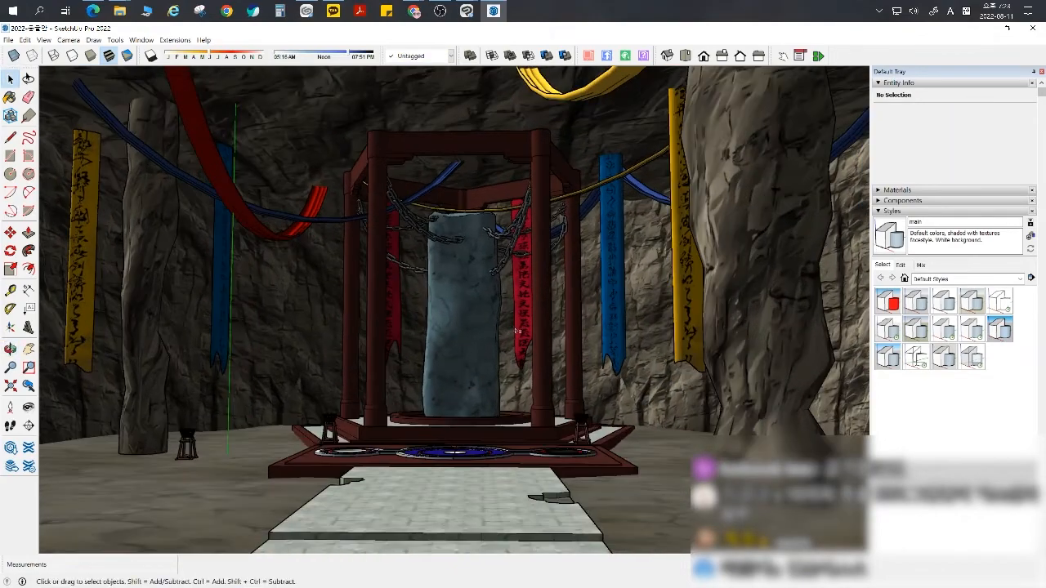
mouse_move(516, 342)
middle_mouse_down()
mouse_move(526, 372)
mouse_move(541, 348)
mouse_move(529, 312)
mouse_move(537, 329)
mouse_move(521, 323)
middle_mouse_up()
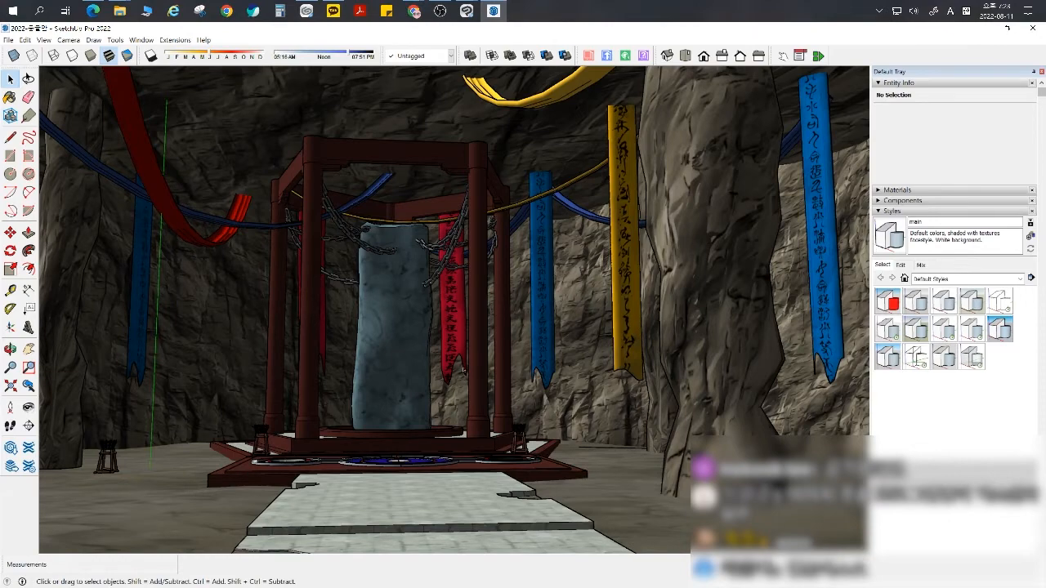
middle_click_drag(463, 371, 533, 367)
middle_click_drag(441, 346, 442, 373, "shift")
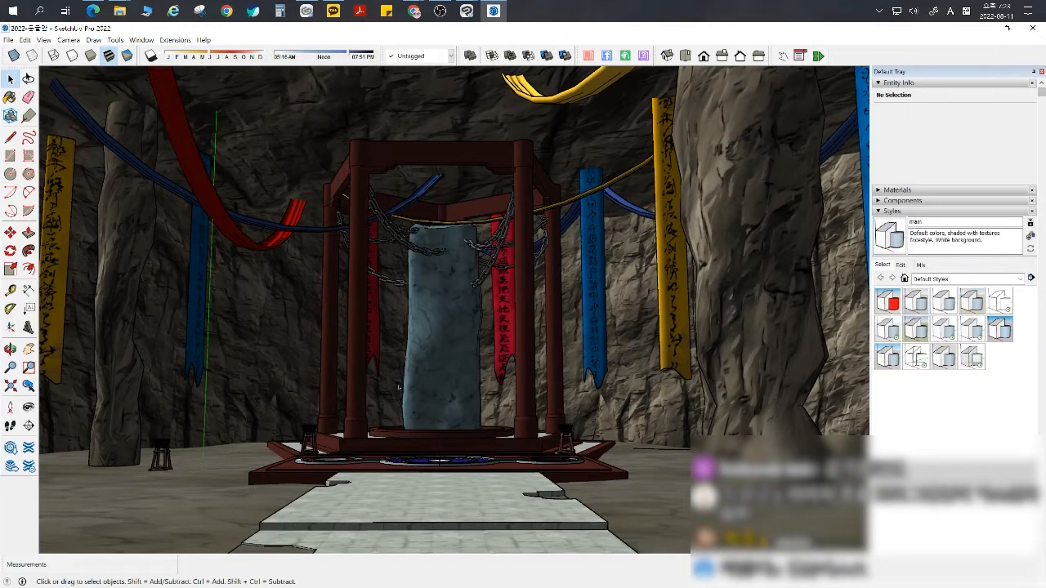
middle_click_drag(398, 387, 430, 353)
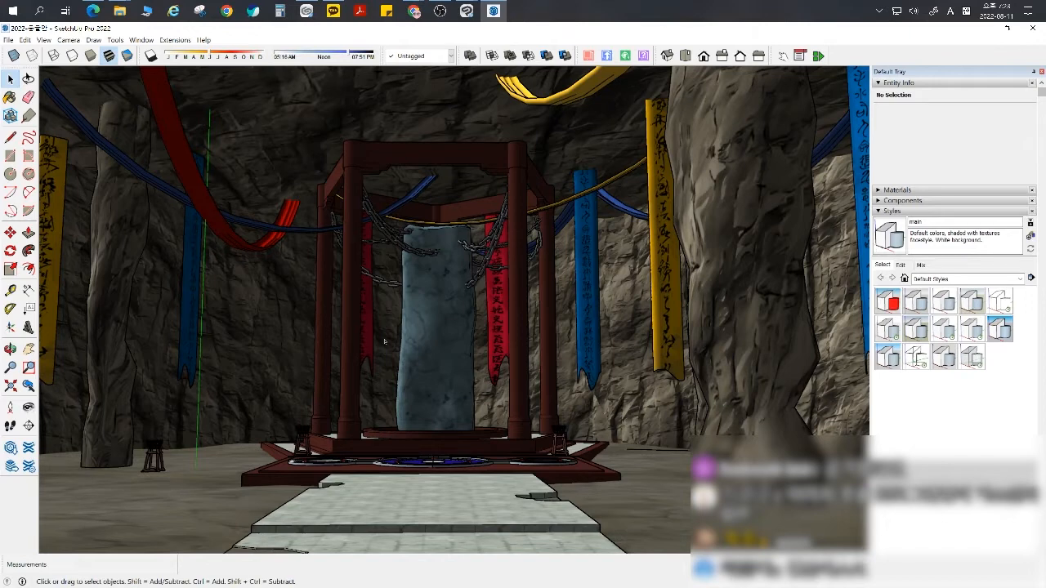
- Generate the color, texture, line, profile, shadow and zdepth scenes for cut 01 with MultiSceneCreator, keeping the camera fixed
key("m")
left_click_drag(524, 143, 659, 128)
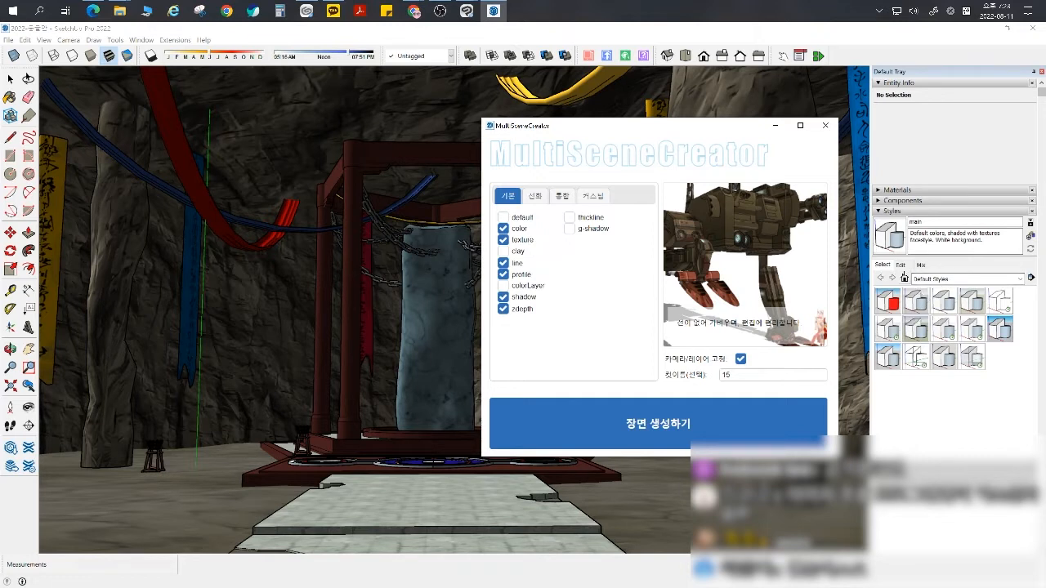
left_click_drag(623, 131, 596, 123)
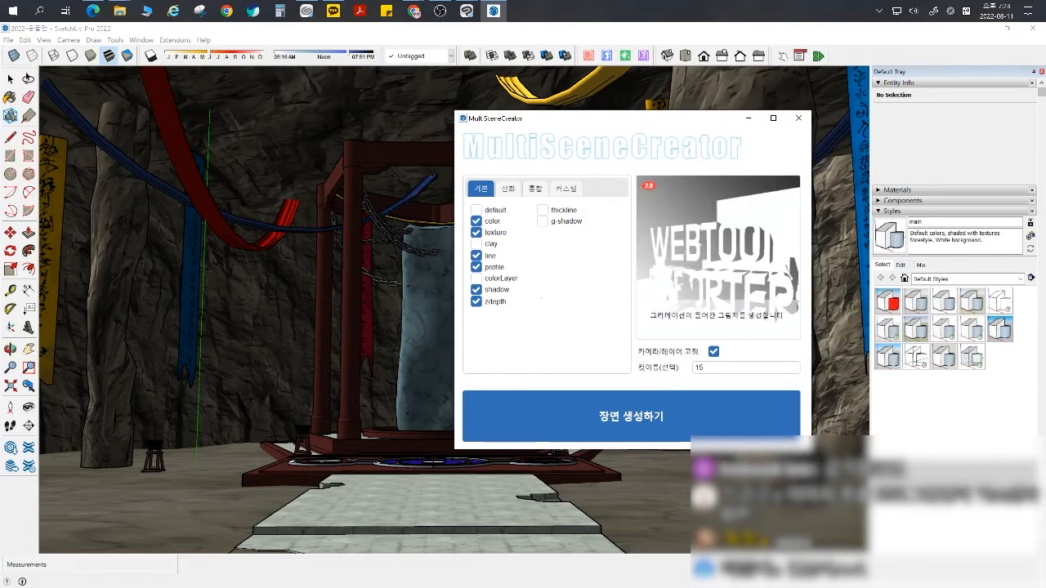
left_click_drag(487, 221, 441, 240)
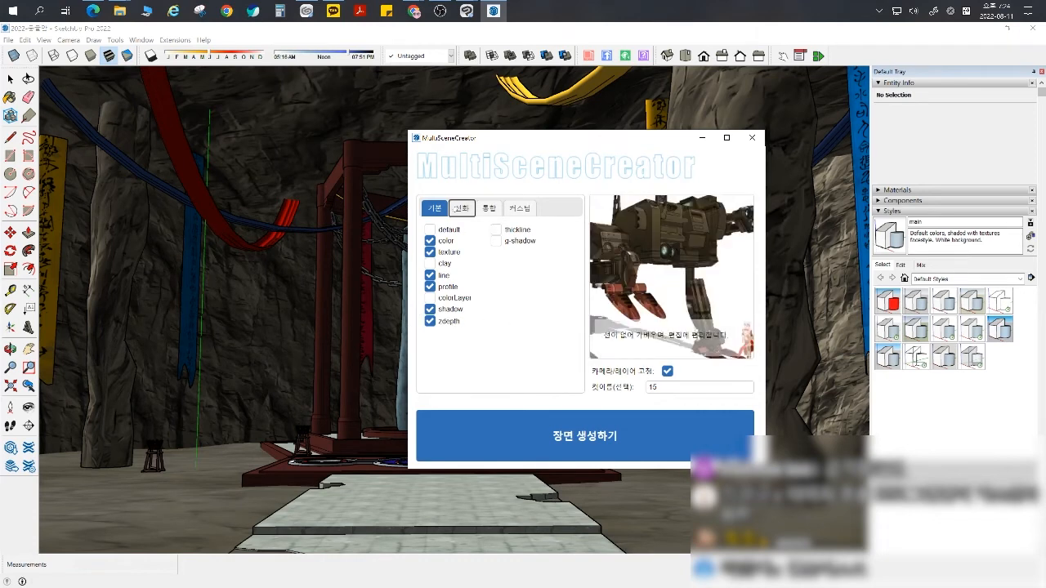
left_click(463, 209)
left_click(437, 209)
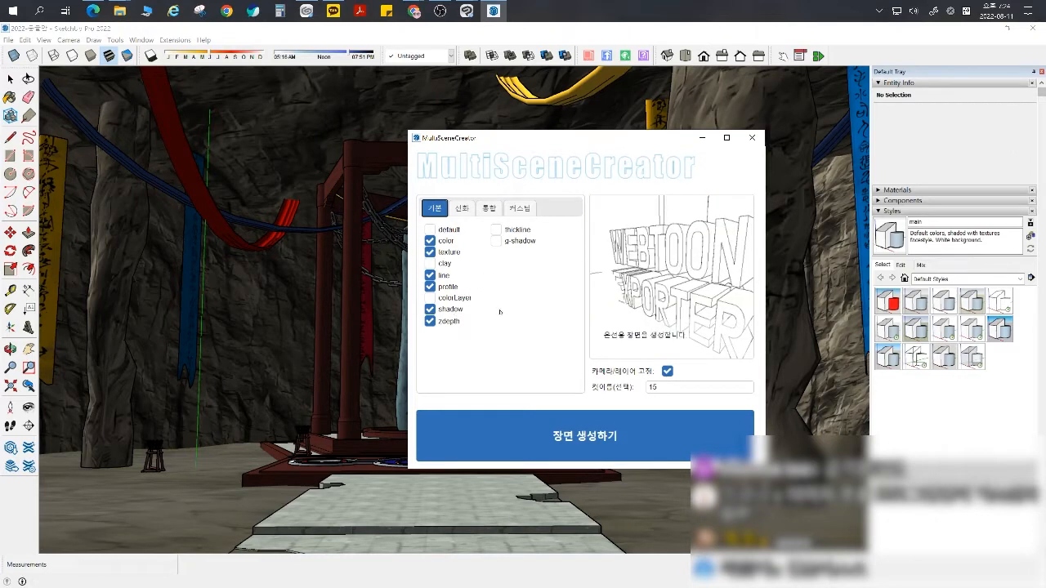
double_click(675, 388)
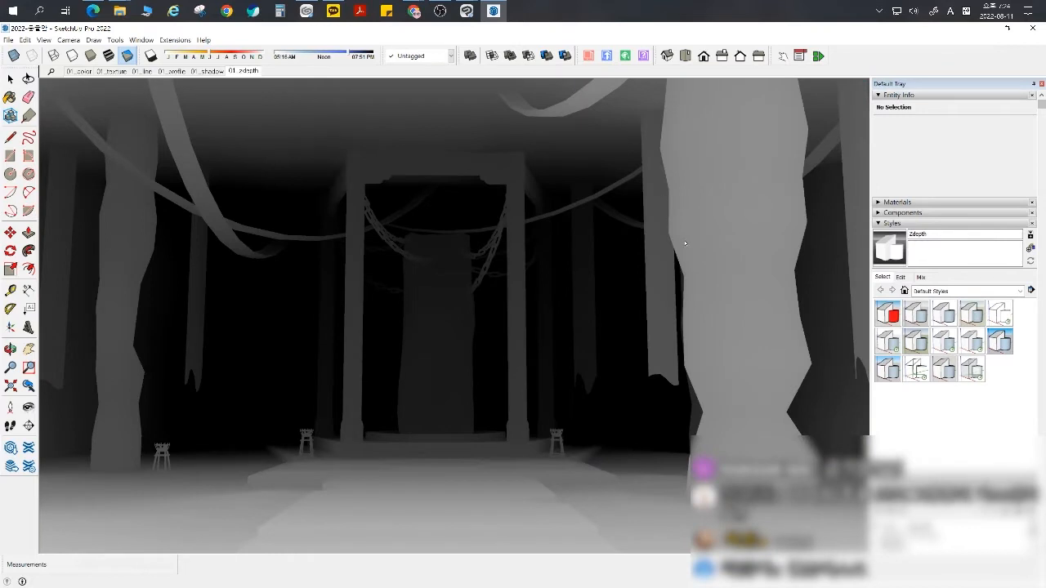
scroll(1000, 401, "down", 5)
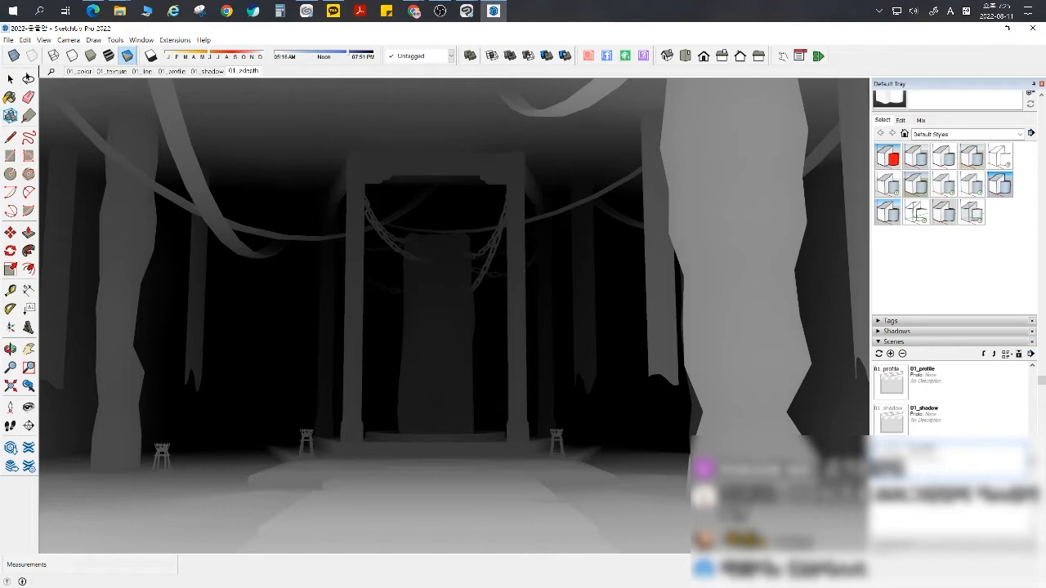
- Switch to Clip Studio Paint and try erasing color from the long building beside the watchtower
key("alt+Tab")
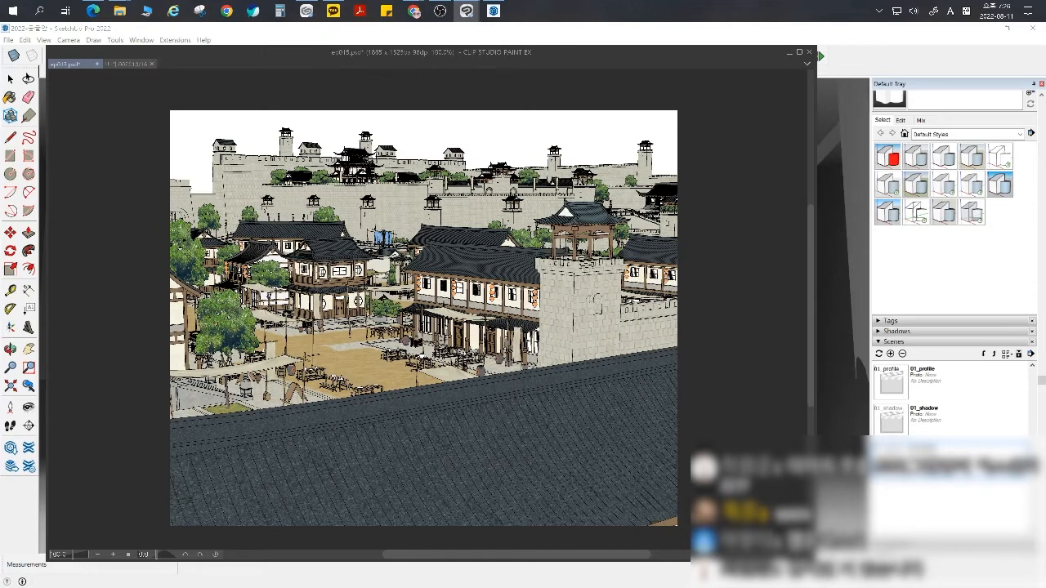
mouse_move(562, 253)
left_mouse_down()
mouse_move(409, 303)
mouse_move(561, 282)
mouse_move(467, 314)
mouse_move(535, 298)
mouse_move(490, 282)
mouse_move(515, 315)
mouse_move(548, 276)
left_mouse_up()
key("ctrl+z")
key("ctrl+z")
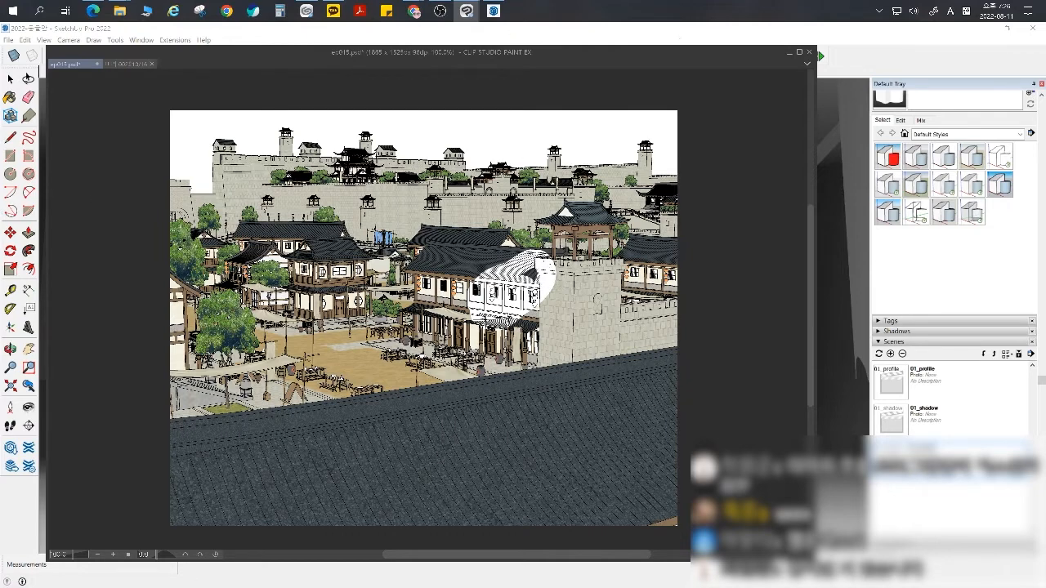
- Return to SketchUp and display the 01_texture scene of the cave
left_click(679, 39)
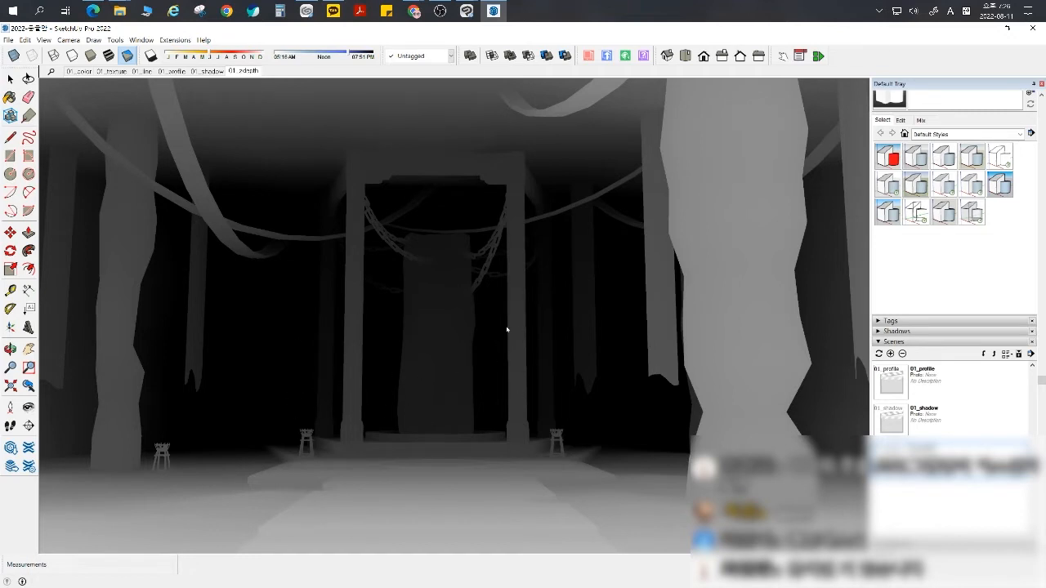
scroll(939, 419, "up", 3)
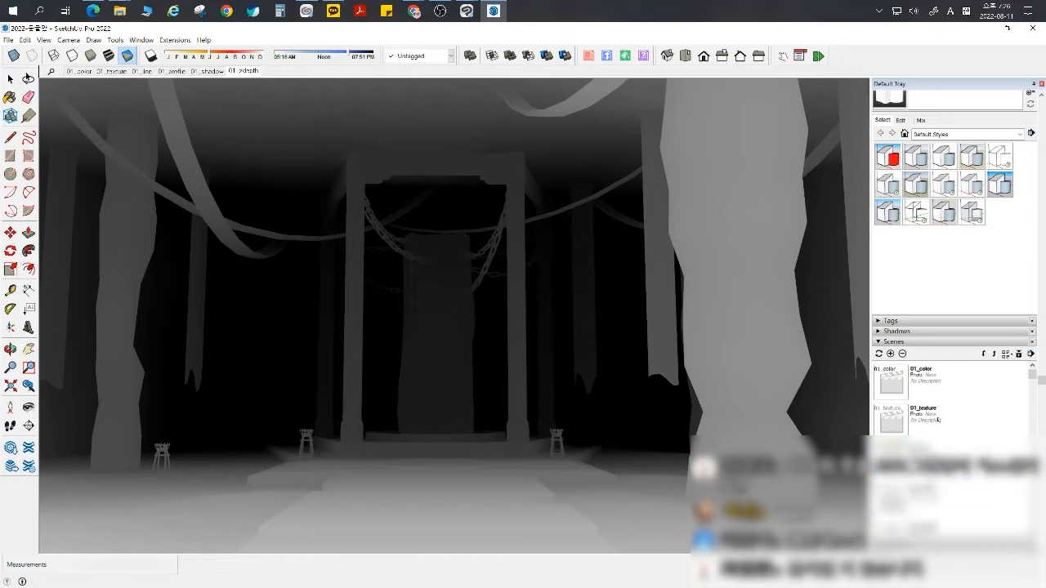
left_click(938, 413)
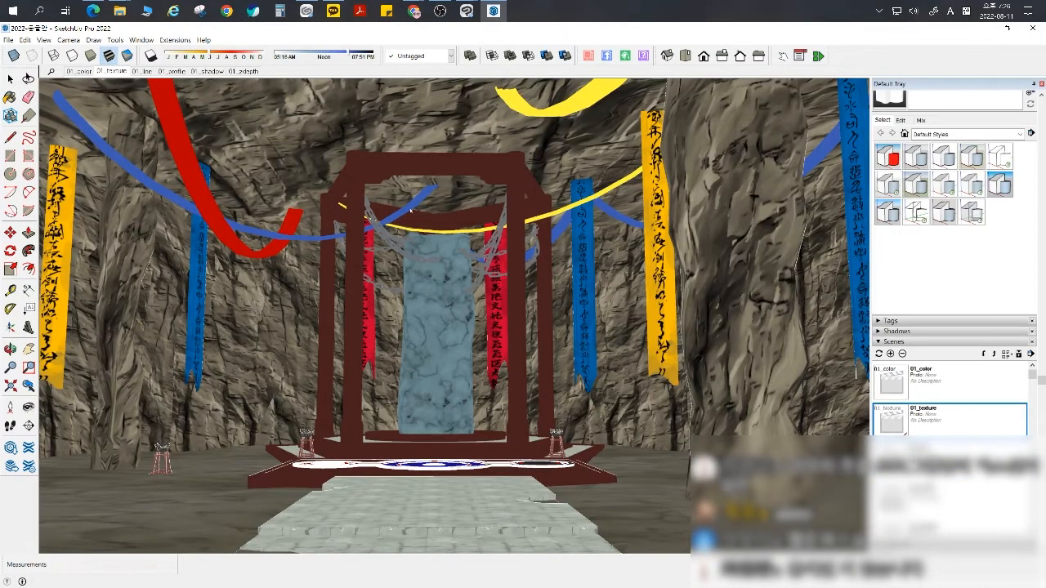
- Display the 01_zdepth scene and adjust its fog distances so the foreground pillar stays light and the cave's far end fades to near black
scroll(948, 401, "down", 3)
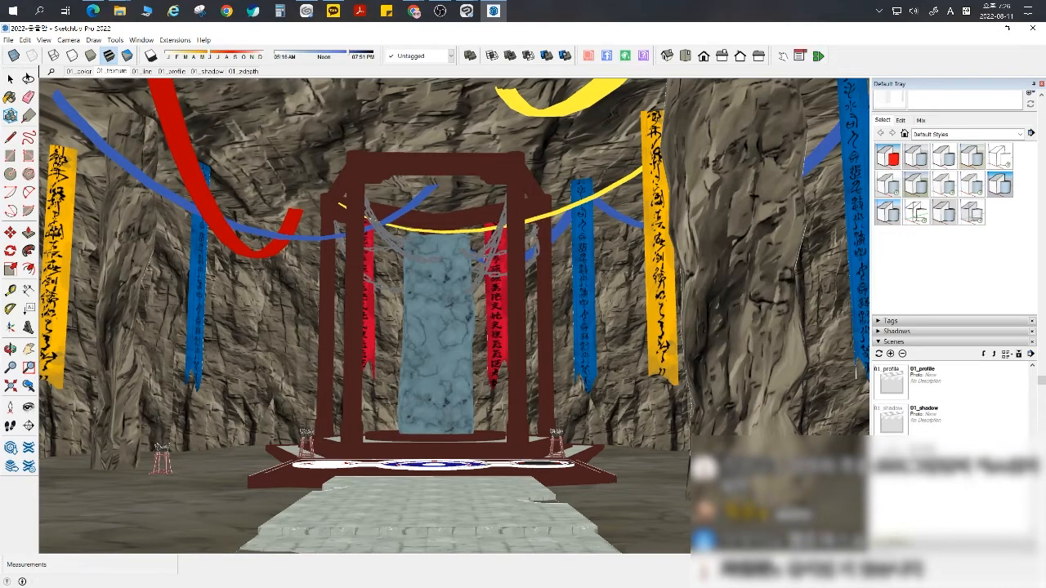
double_click(936, 458)
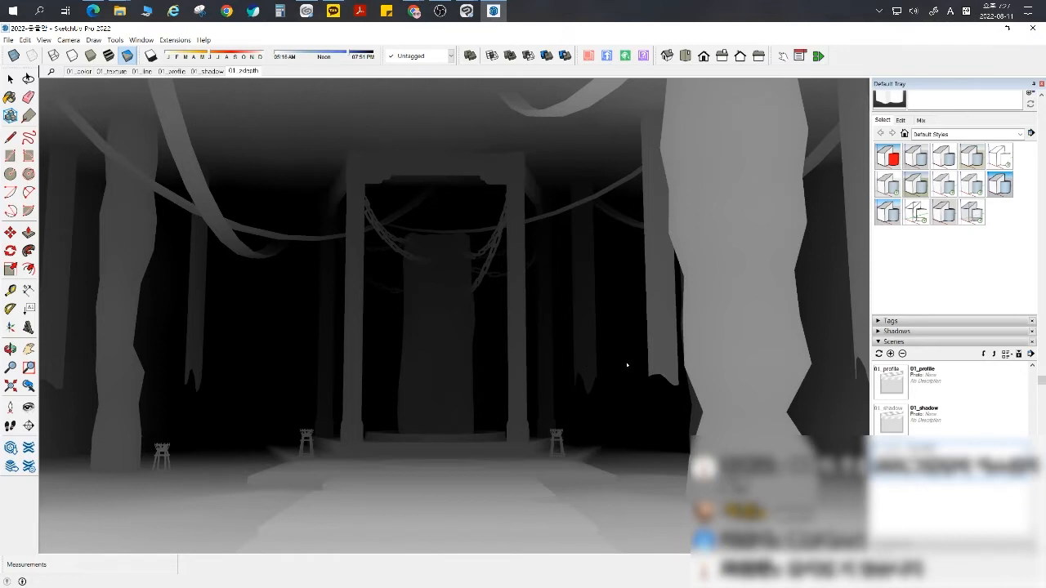
left_click(885, 342)
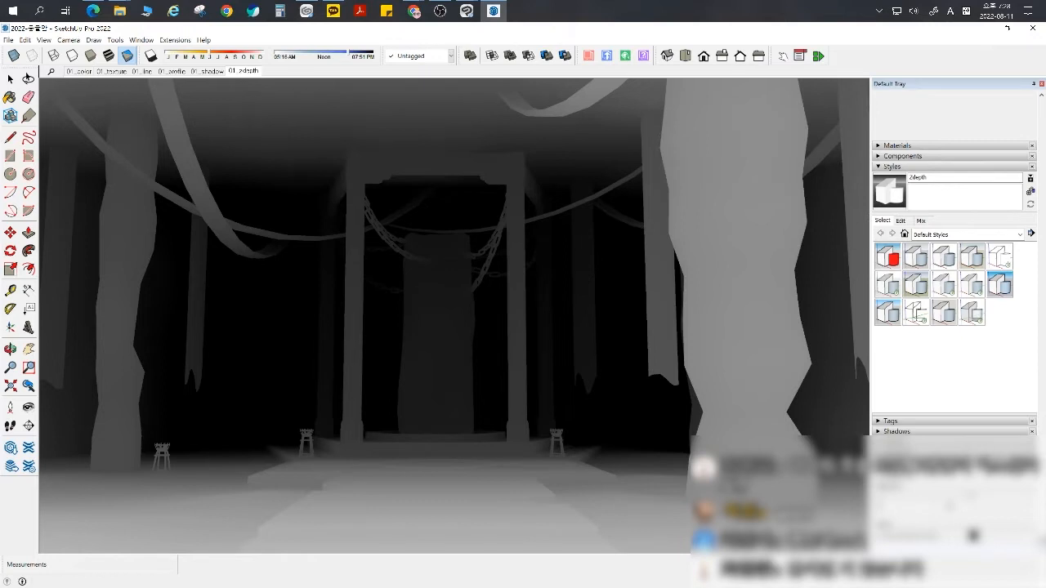
mouse_move(948, 506)
left_mouse_down()
mouse_move(921, 506)
mouse_move(937, 506)
left_mouse_up()
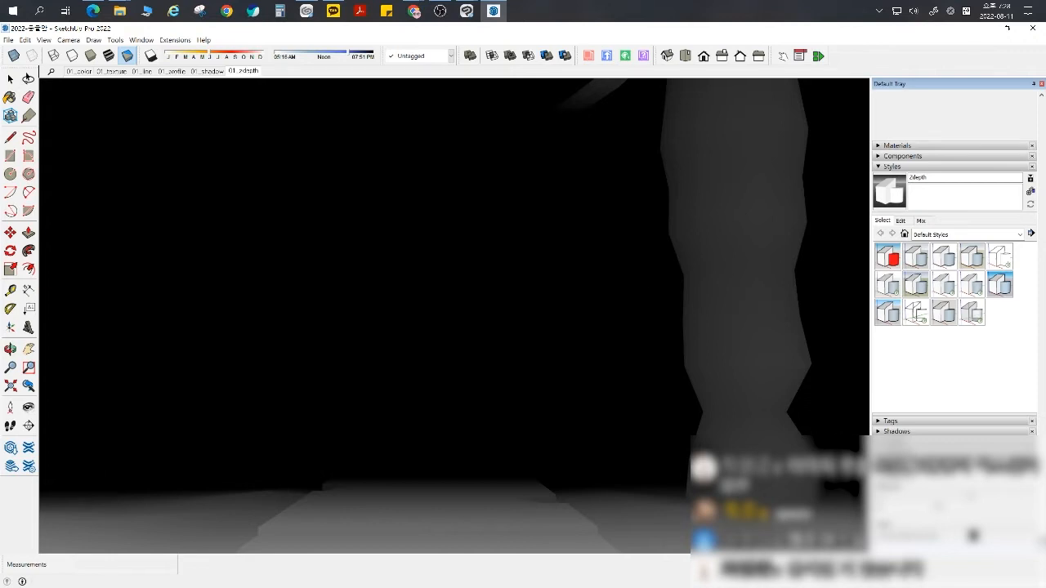
left_click_drag(938, 507, 970, 497)
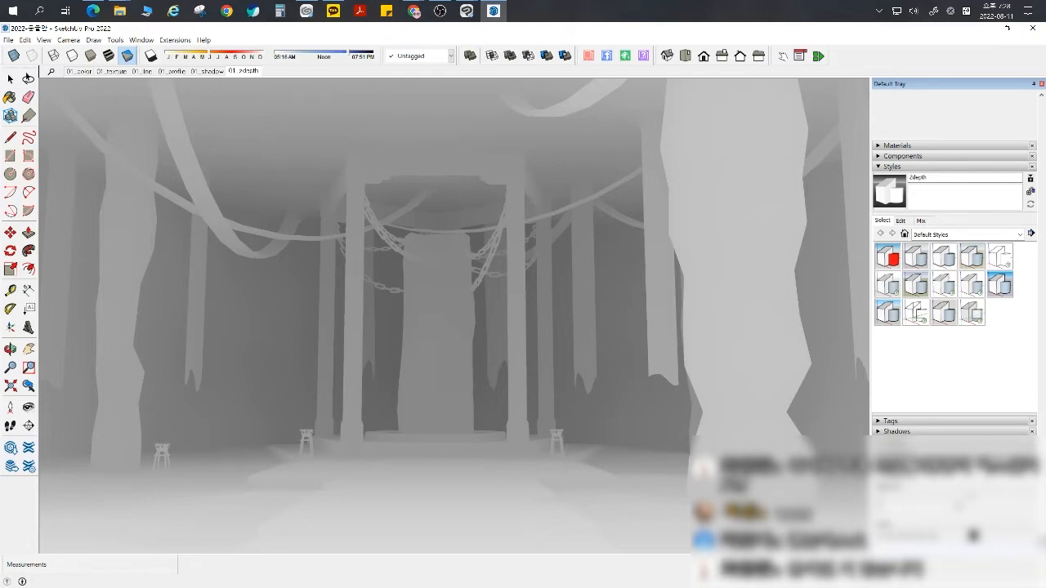
left_click_drag(961, 505, 950, 506)
left_click_drag(884, 505, 963, 506)
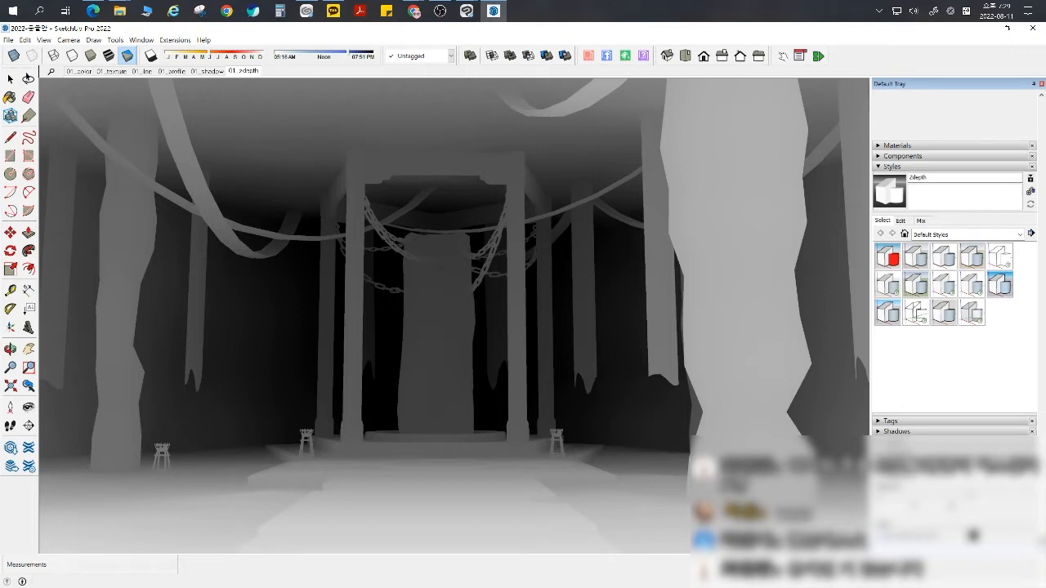
left_click_drag(916, 506, 893, 506)
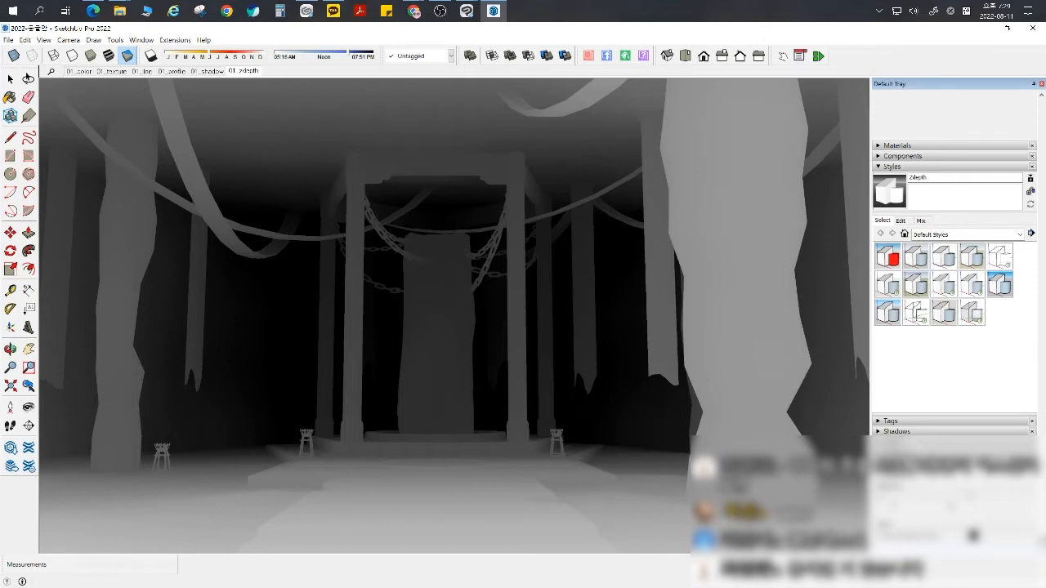
- Update the 01_zdepth scene with all properties, including style and fog, and open the 01_shadow scene
left_click(897, 442)
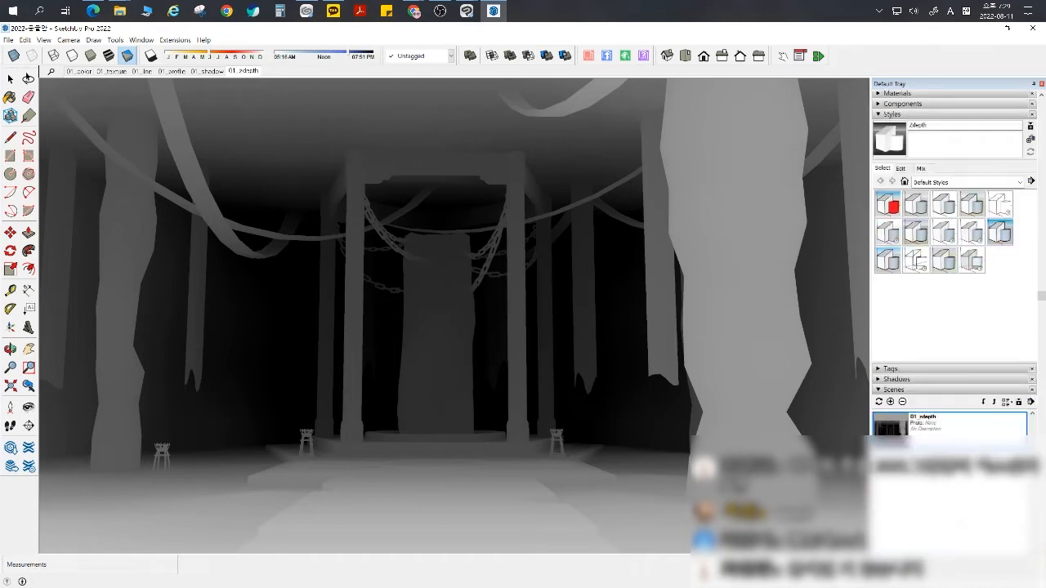
left_click(878, 402)
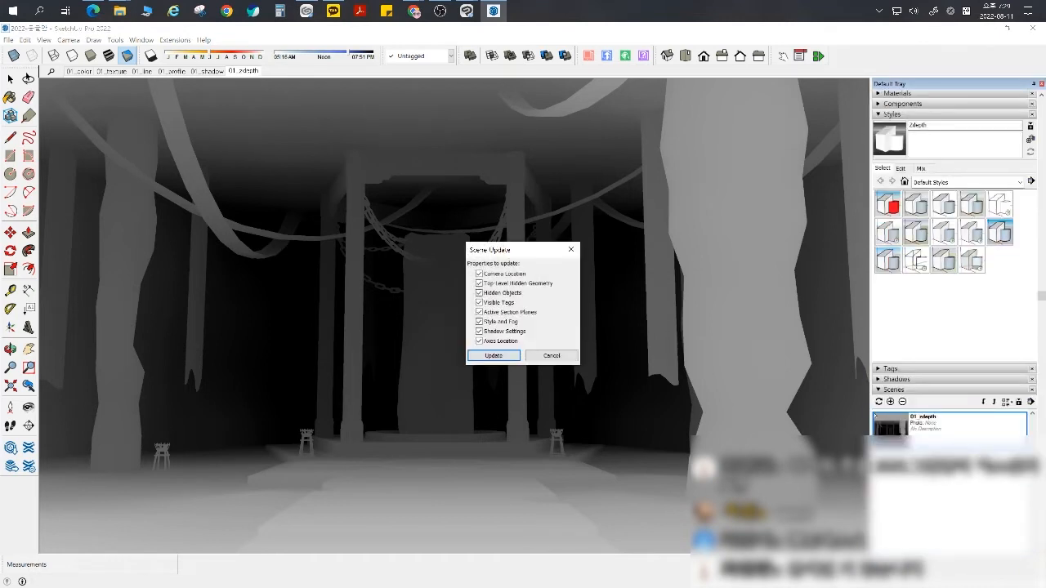
key("Return")
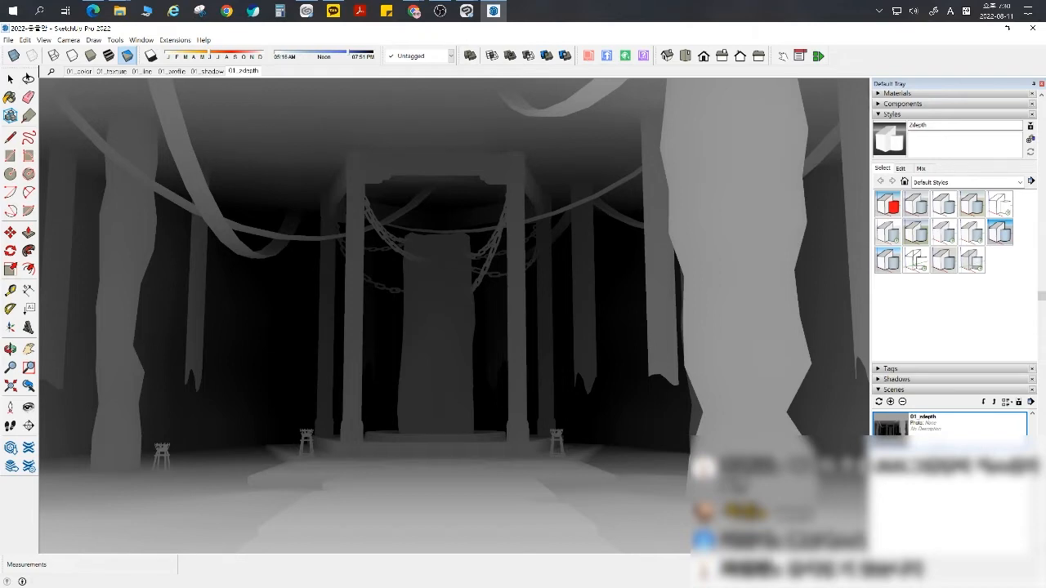
scroll(948, 470, "up", 2)
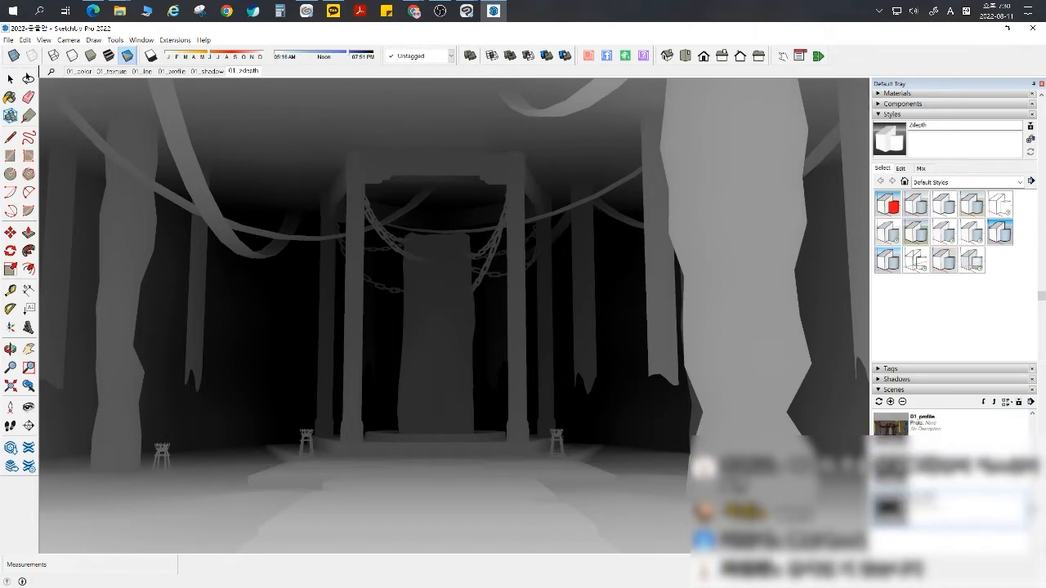
double_click(923, 470)
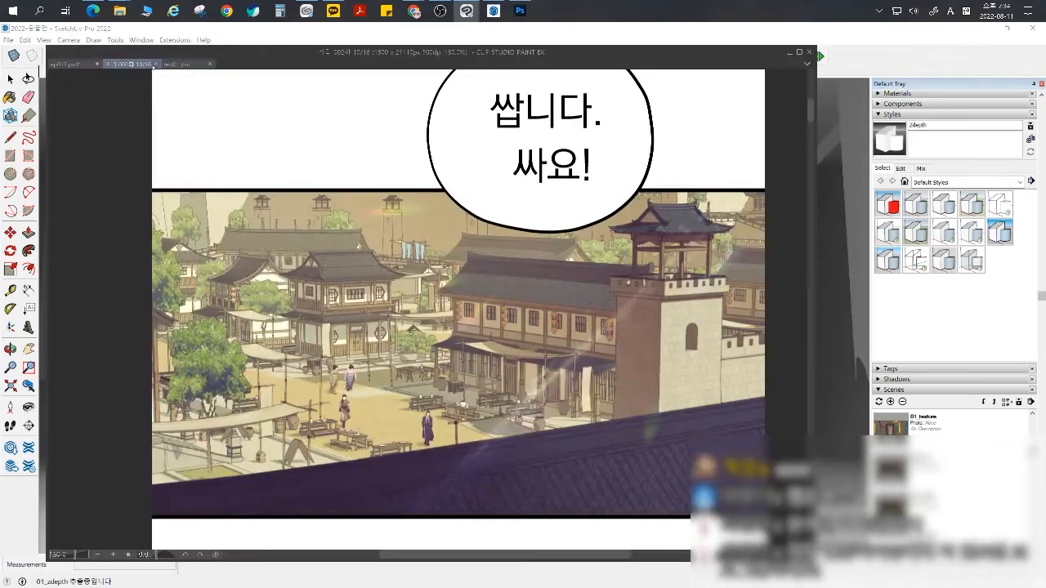
- In Clip Studio Paint, close the street-scene webtoon document and examine the composited cave image in test01.psd
left_click(155, 64)
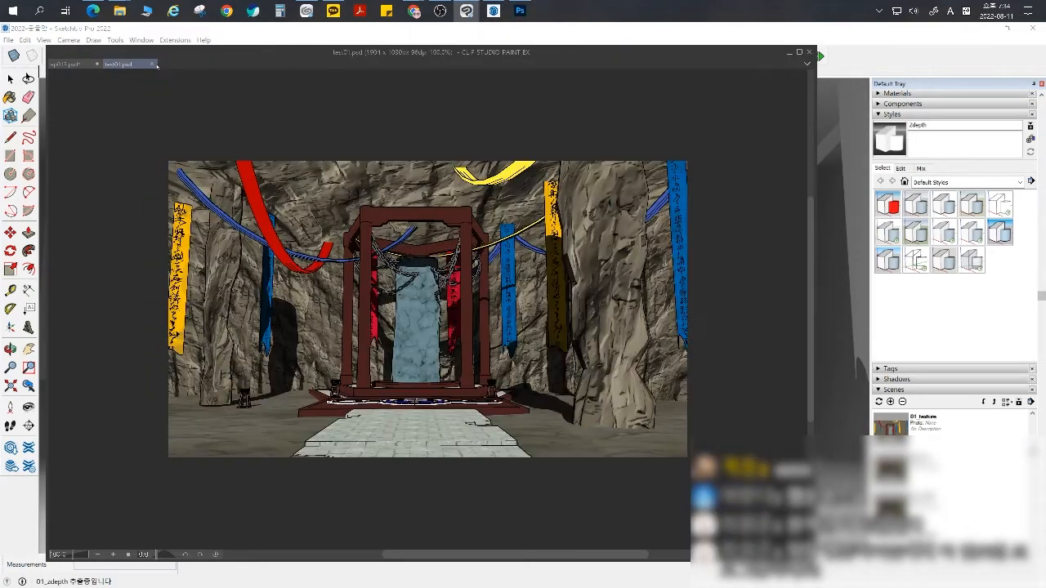
scroll(458, 225, "up", 2)
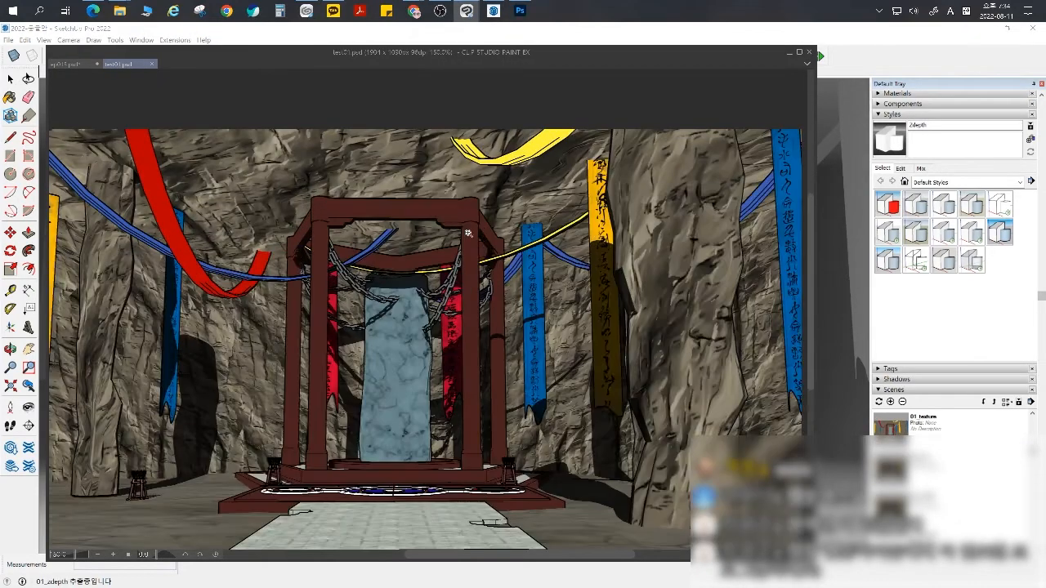
scroll(484, 242, "down", 2)
scroll(482, 243, "up", 1)
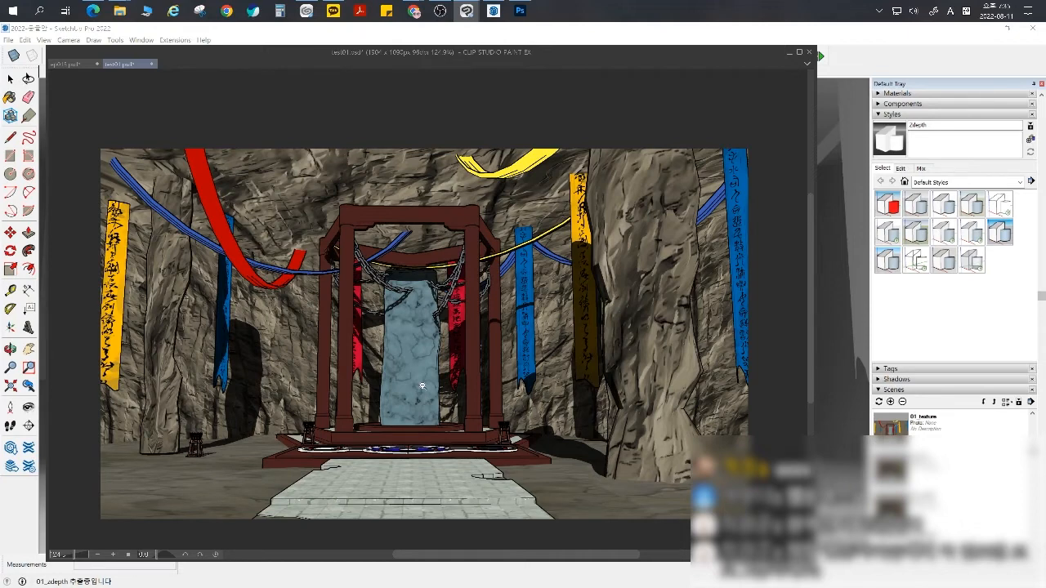
scroll(482, 442, "up", 1)
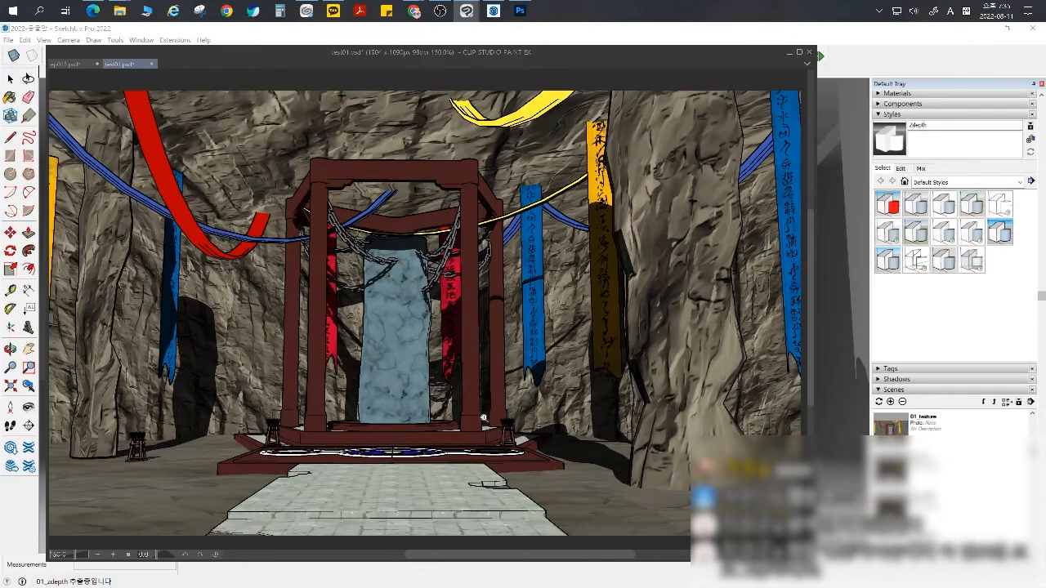
- Select the blue stone pillar in the middle of the shrine by its flat color area
left_click_drag(509, 320, 546, 324)
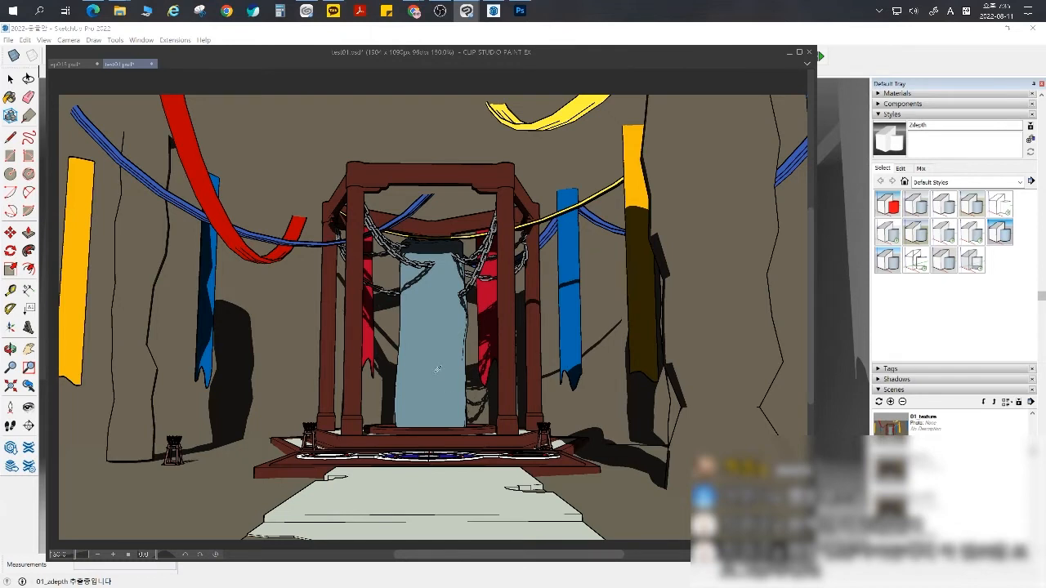
left_click(425, 327)
scroll(444, 298, "up", 3)
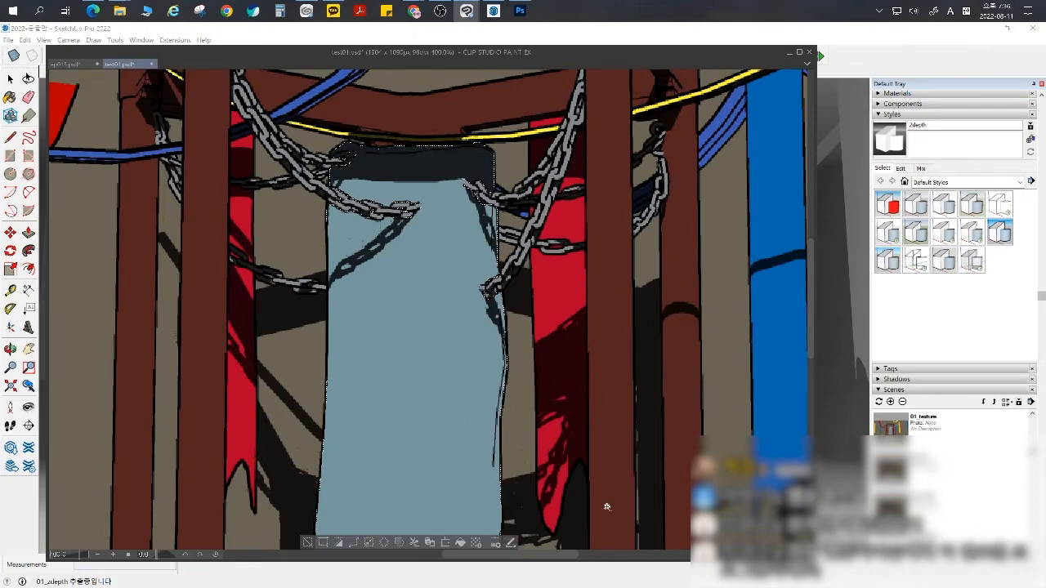
scroll(491, 431, "down", 3)
mouse_move(525, 351)
left_mouse_down()
mouse_move(515, 345)
mouse_move(530, 353)
left_mouse_up()
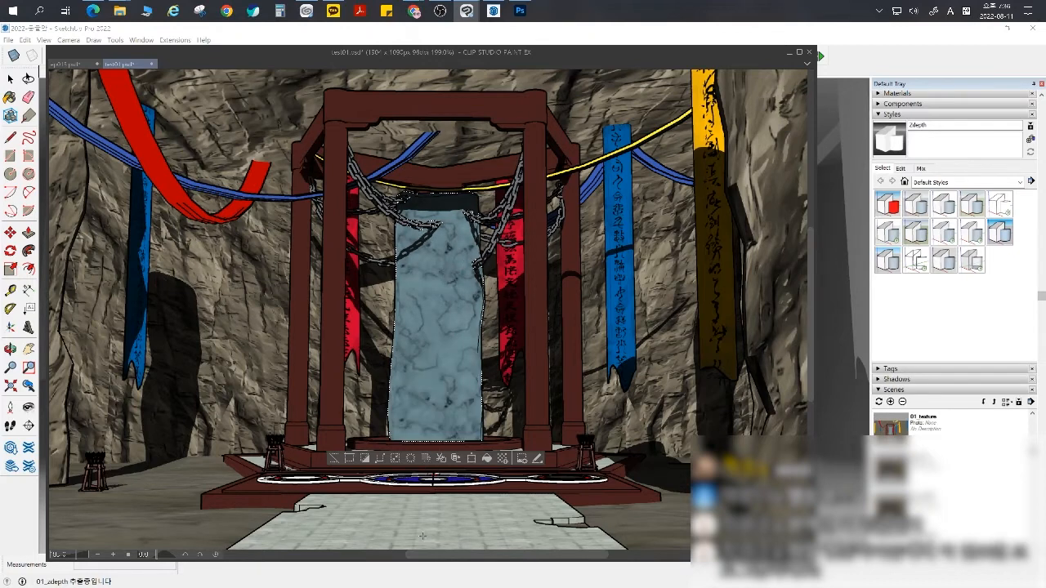
- Shade the selected stone pillar with a dark gradient rising from its base, and clear the selection
left_click_drag(437, 455, 438, 265)
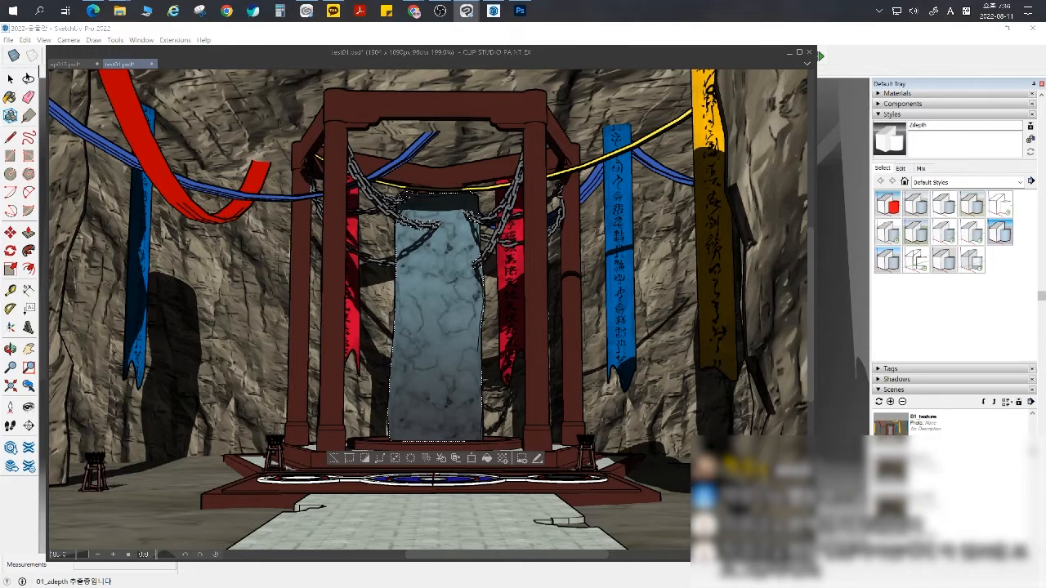
key("ctrl+d")
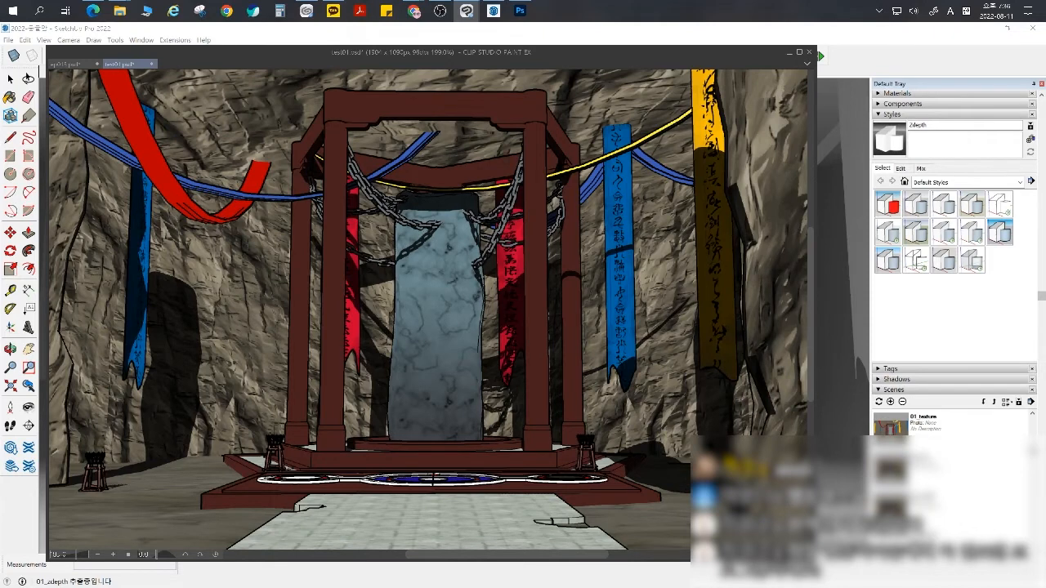
key("ctrl+z")
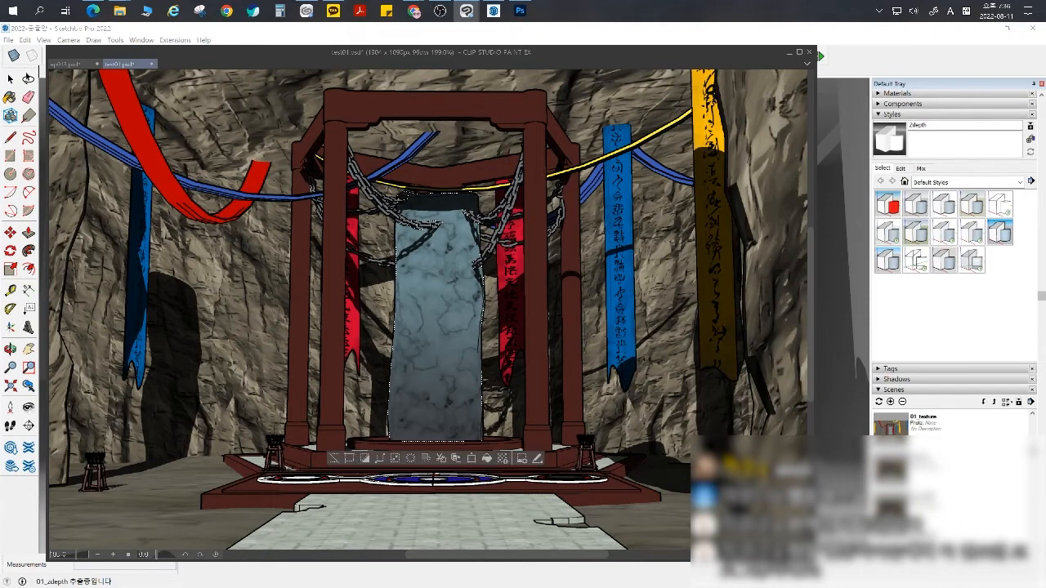
key("ctrl+d")
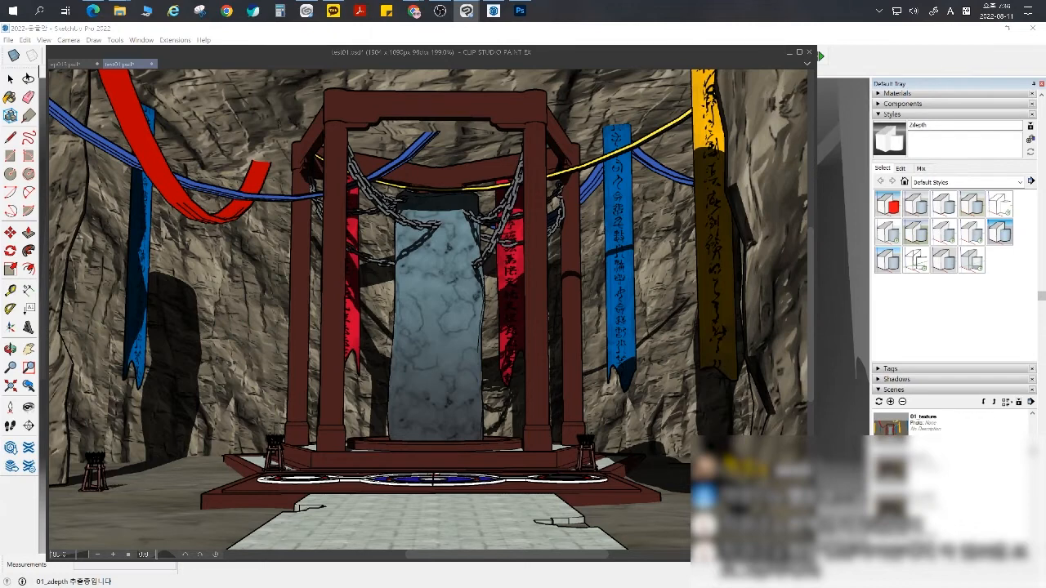
- Select the reddish-brown shrine frame, shade it with a dark gradient rising from its base, and deselect it
left_click(457, 459)
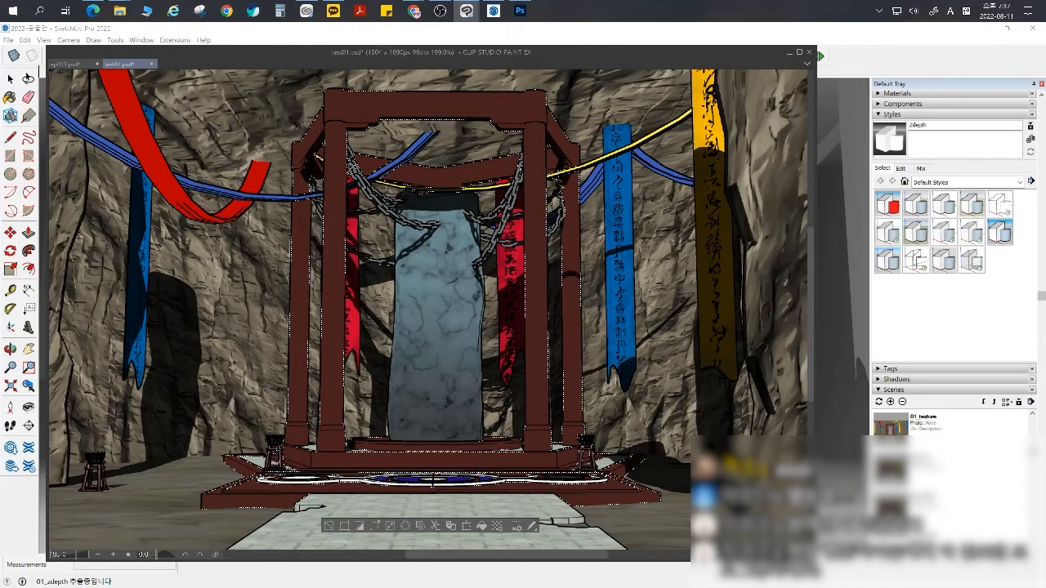
left_click_drag(457, 460, 448, 206)
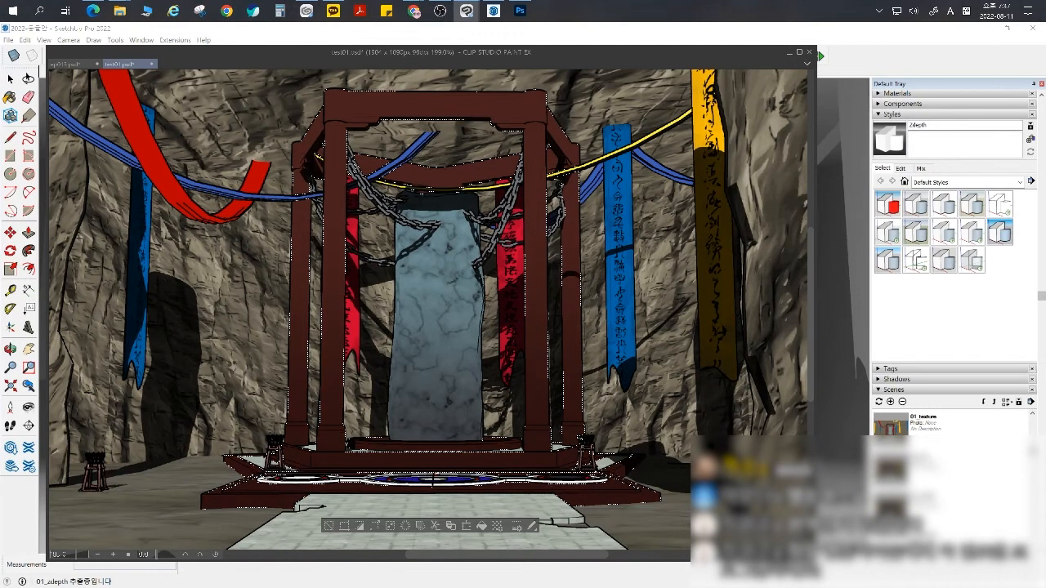
key("ctrl+d")
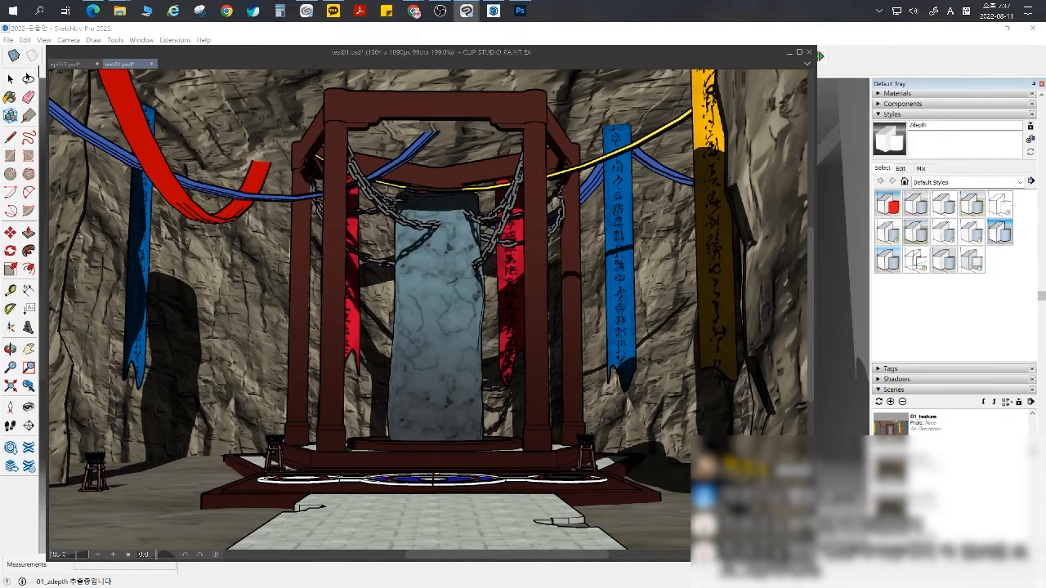
- Select the brown cave walls and floor around the shrine by their flat color
mouse_move(525, 329)
left_mouse_down()
mouse_move(548, 234)
mouse_move(510, 343)
left_mouse_up()
left_click(525, 304, "alt")
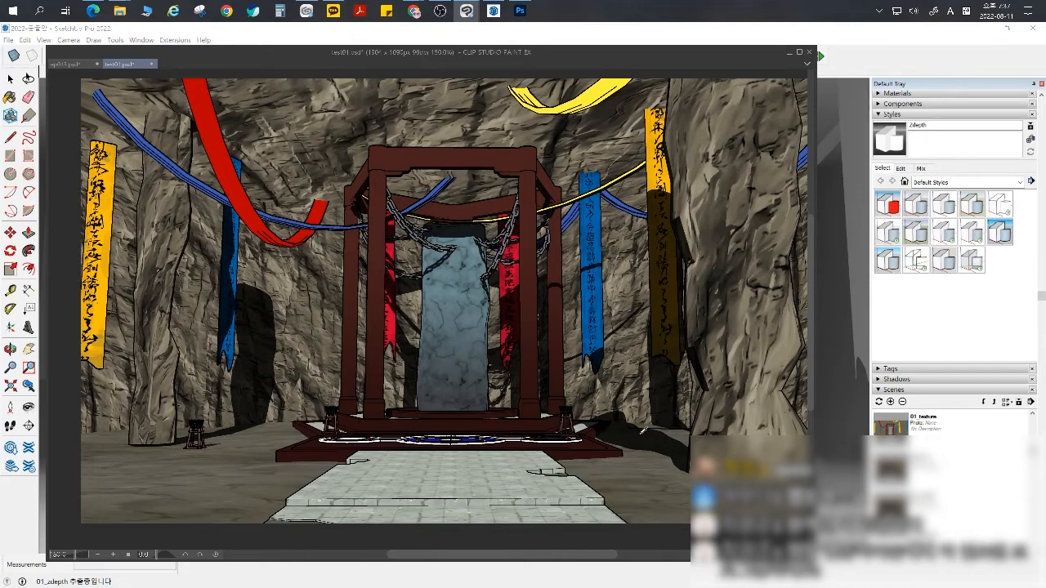
left_click(307, 305)
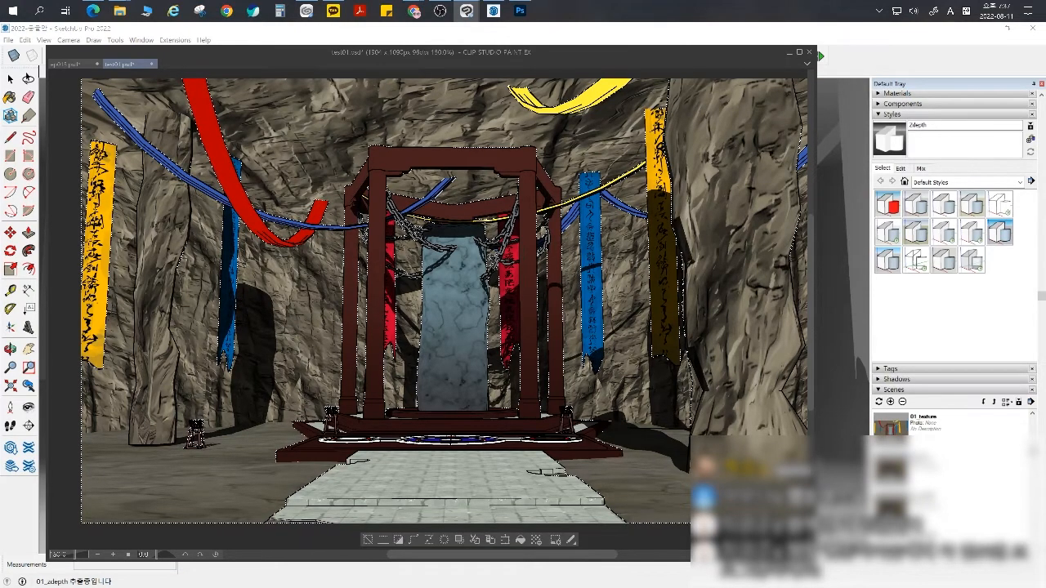
- Try dark gradients from different starting points over the selected cave walls and floor
left_click_drag(363, 472, 382, 537)
key("ctrl+z")
left_click_drag(381, 482, 382, 196)
key("ctrl+z")
left_click_drag(206, 494, 205, 495)
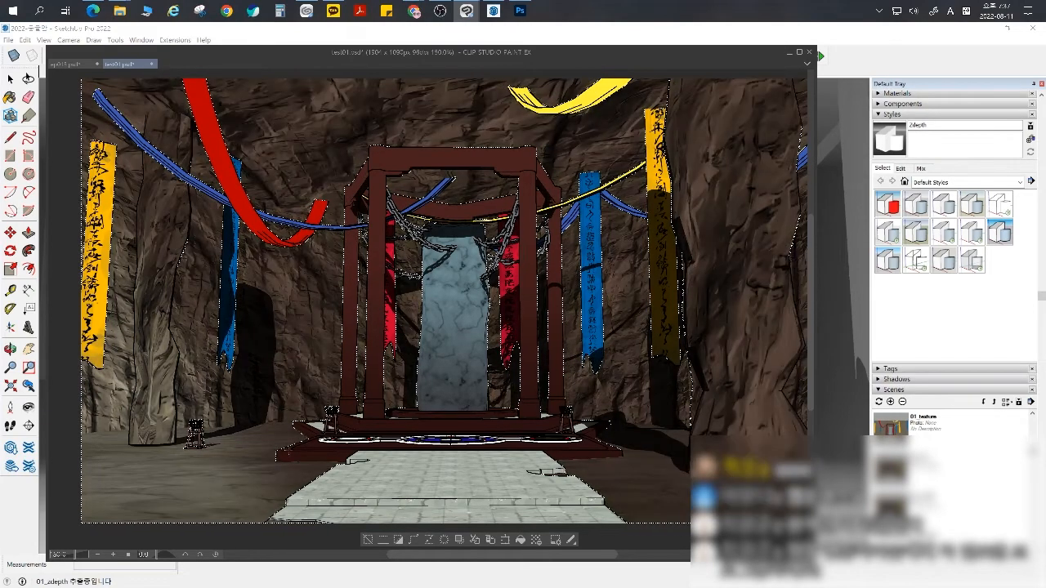
key("ctrl+z")
- Shade the selected cave walls with a dark brown gradient starting at the paved path, and clear the selection
mouse_move(473, 466)
left_mouse_down()
mouse_move(453, 466)
mouse_move(477, 481)
left_mouse_up()
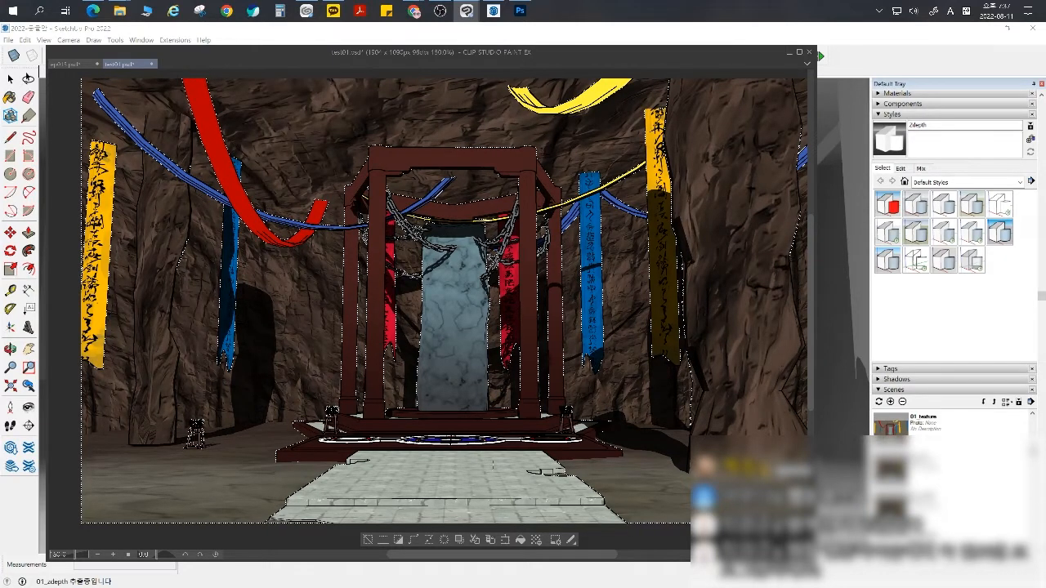
key("ctrl+d")
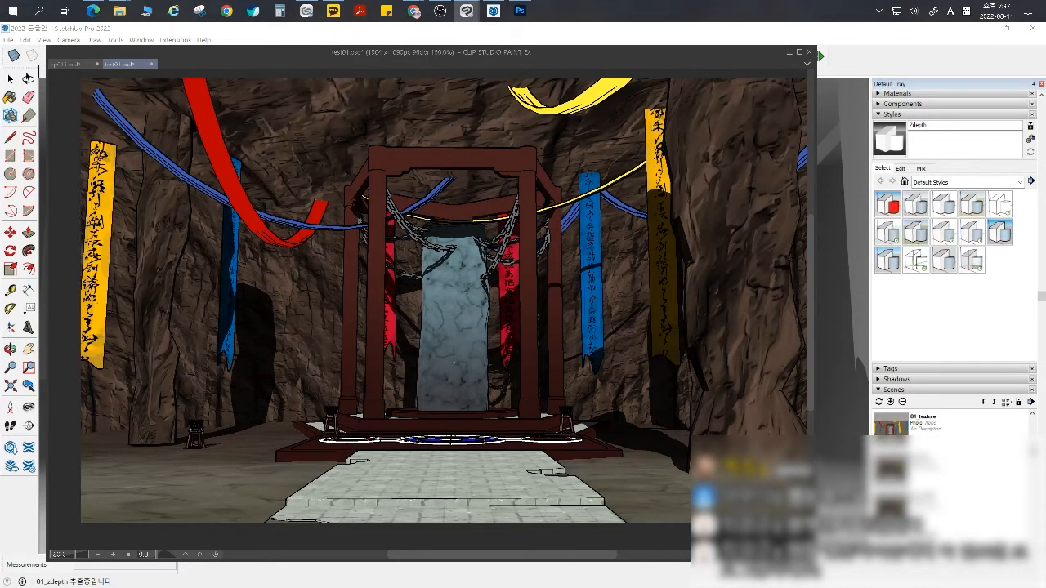
scroll(439, 368, "up", 1)
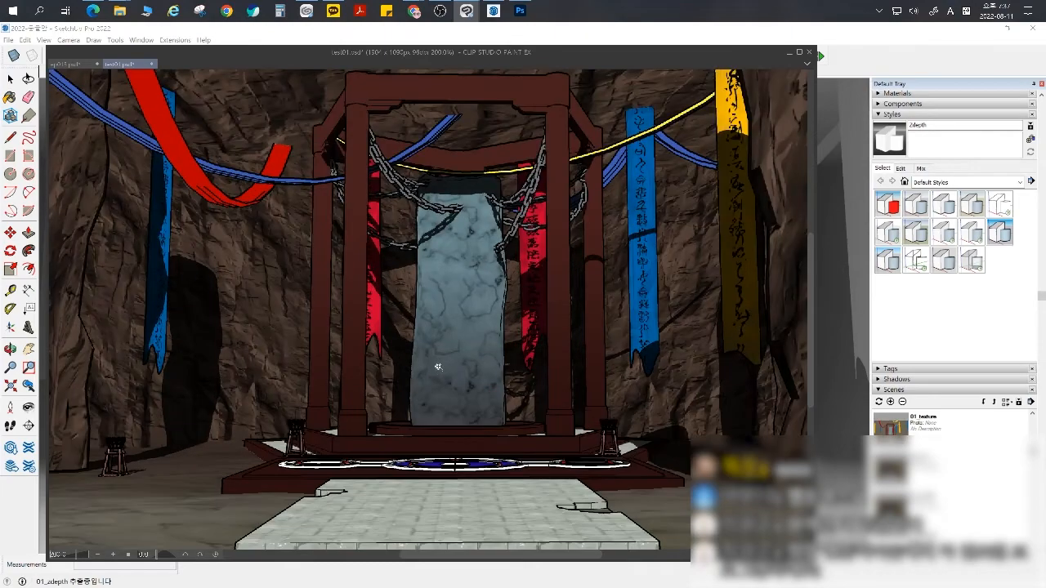
scroll(439, 367, "down", 2)
- Lighten the rock pillars on both sides of the cave and darken the shrine, stone pillar, ribbons and banners
mouse_move(438, 367)
left_mouse_down("ctrl")
mouse_move(428, 358)
mouse_move(435, 364)
left_mouse_up("ctrl")
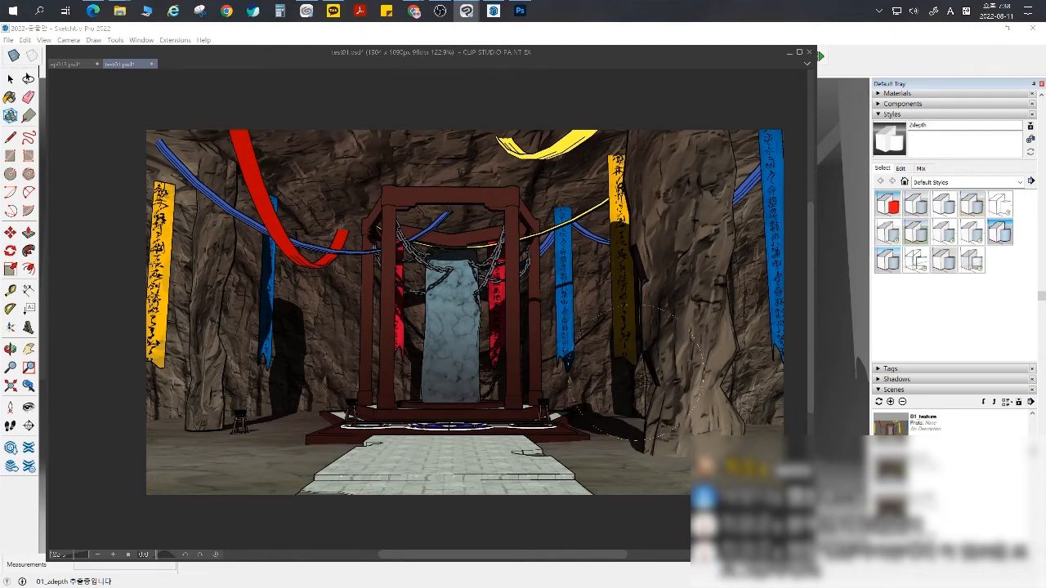
middle_click_drag(589, 367, 572, 375)
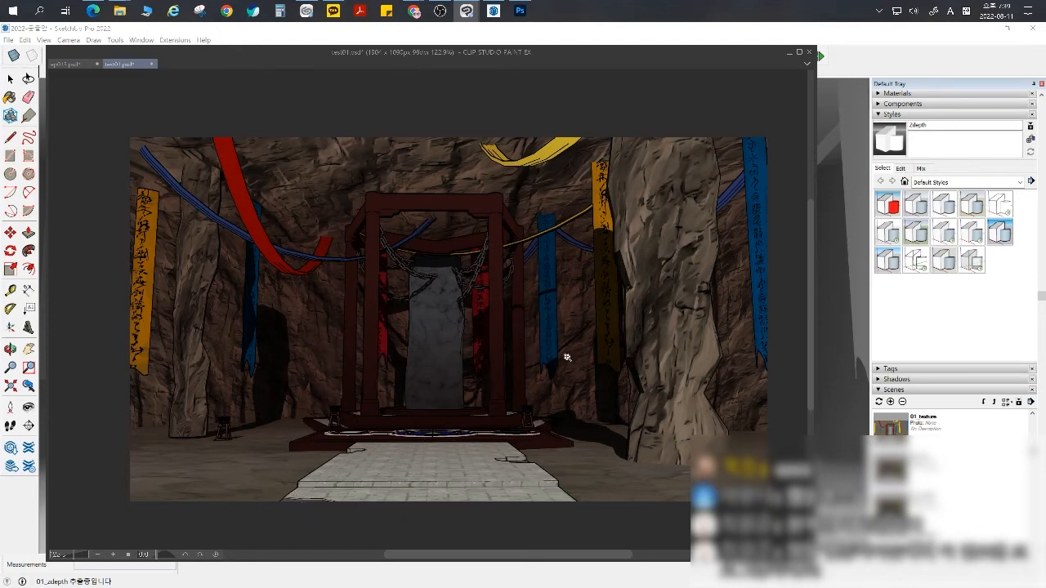
scroll(565, 354, "up", 1)
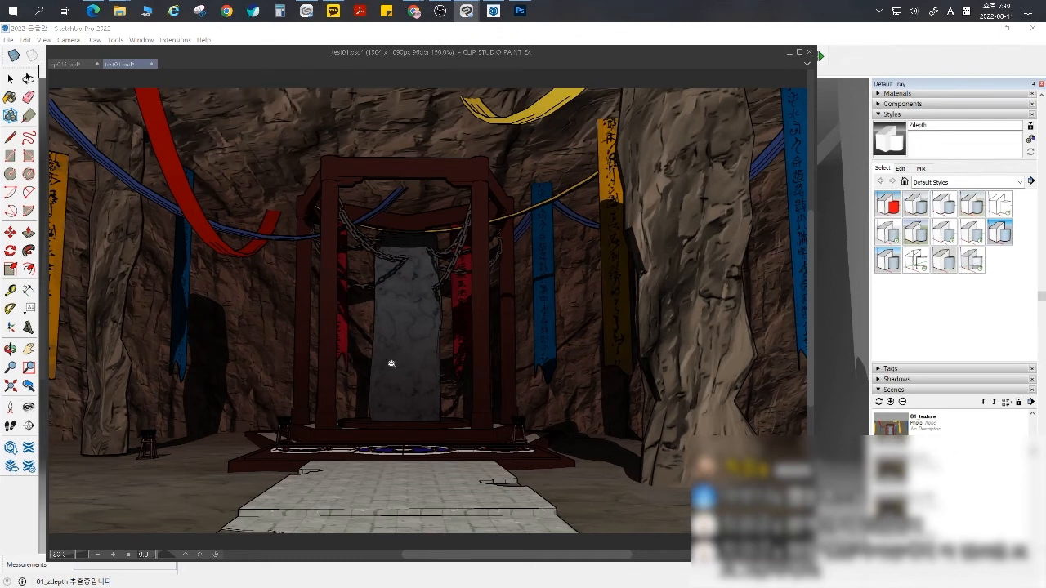
- Examine the shading on the cave walls, shrine, banners and rock pillars at overview and close-up magnifications
scroll(467, 457, "down", 2)
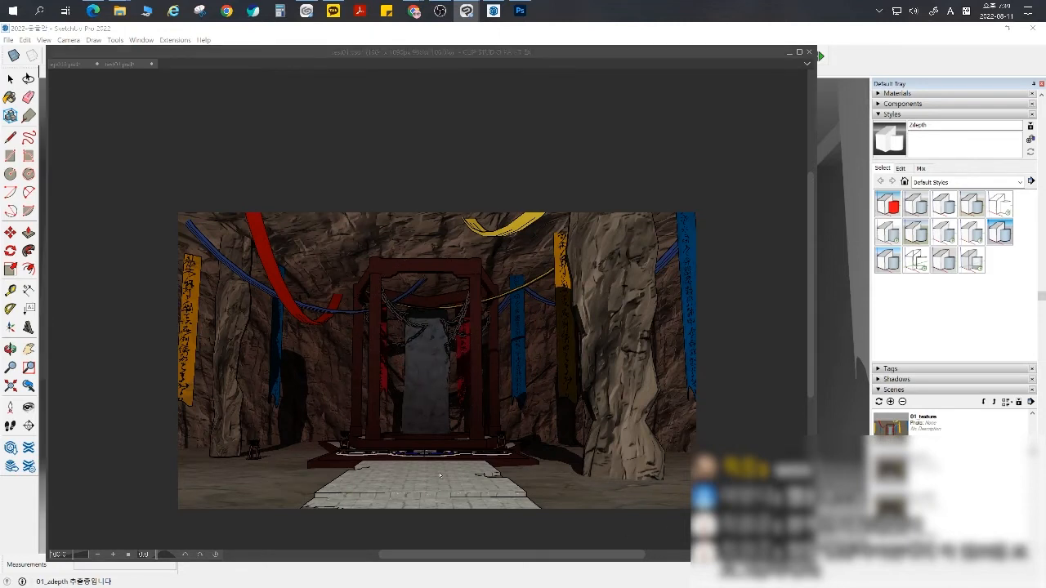
left_click(362, 330)
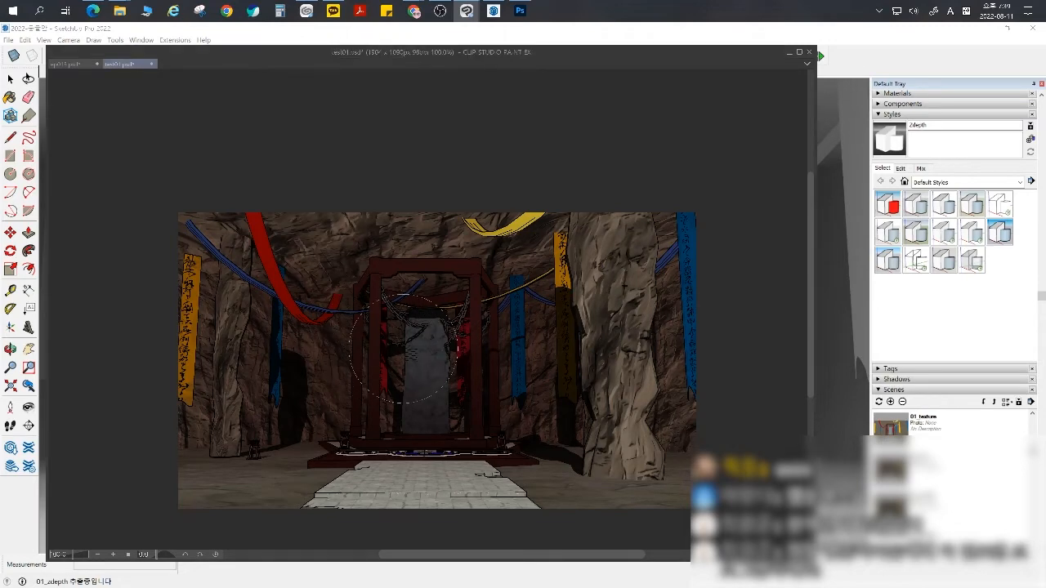
scroll(402, 351, "up", 2)
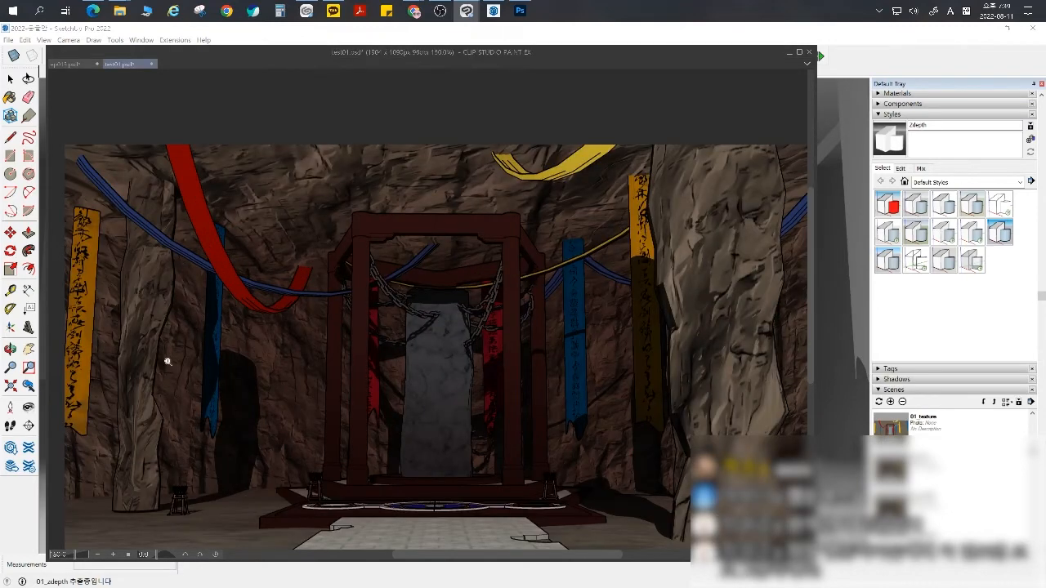
scroll(167, 359, "up", 2)
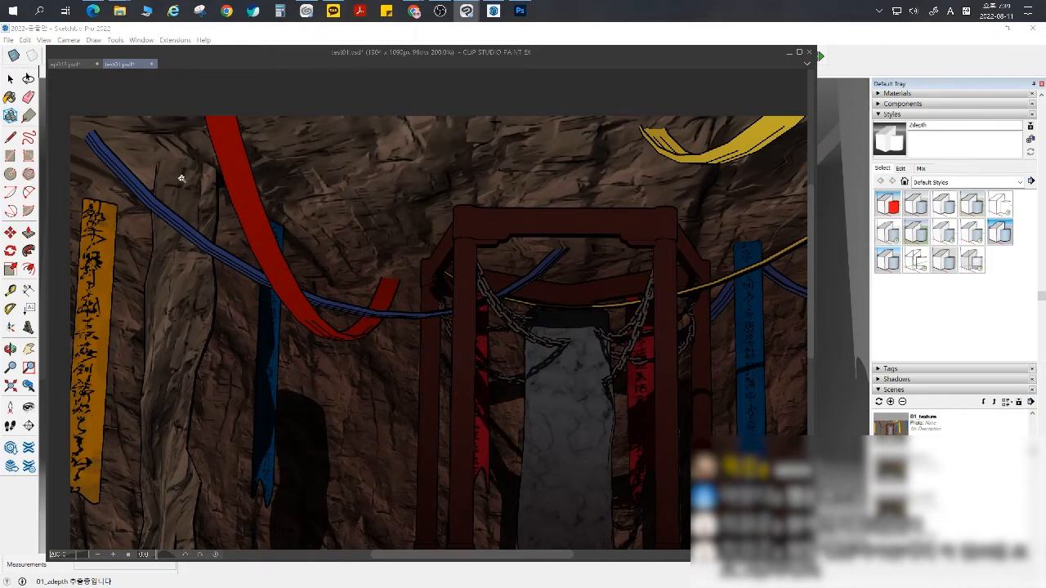
scroll(180, 350, "up", 2)
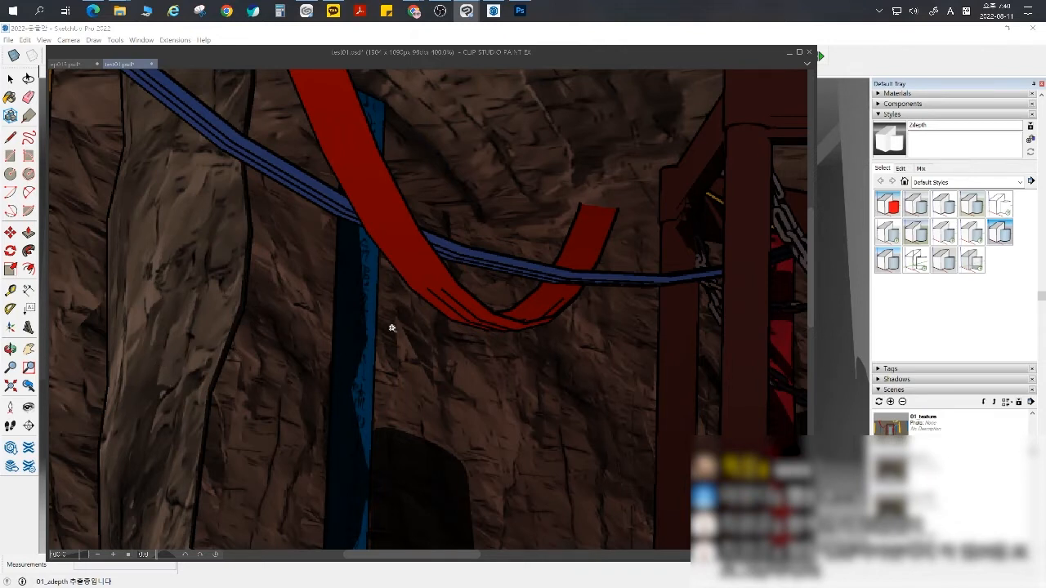
scroll(392, 327, "down", 3)
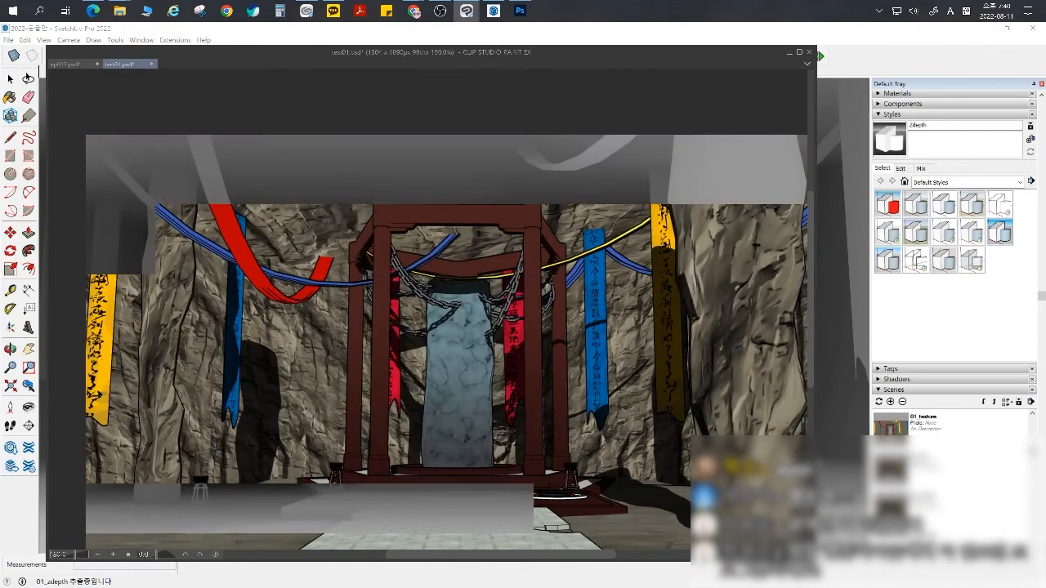
- Blend the depth layer over the cave as dark distance shading, and invert it to produce white fog instead
key("ctrl+i")
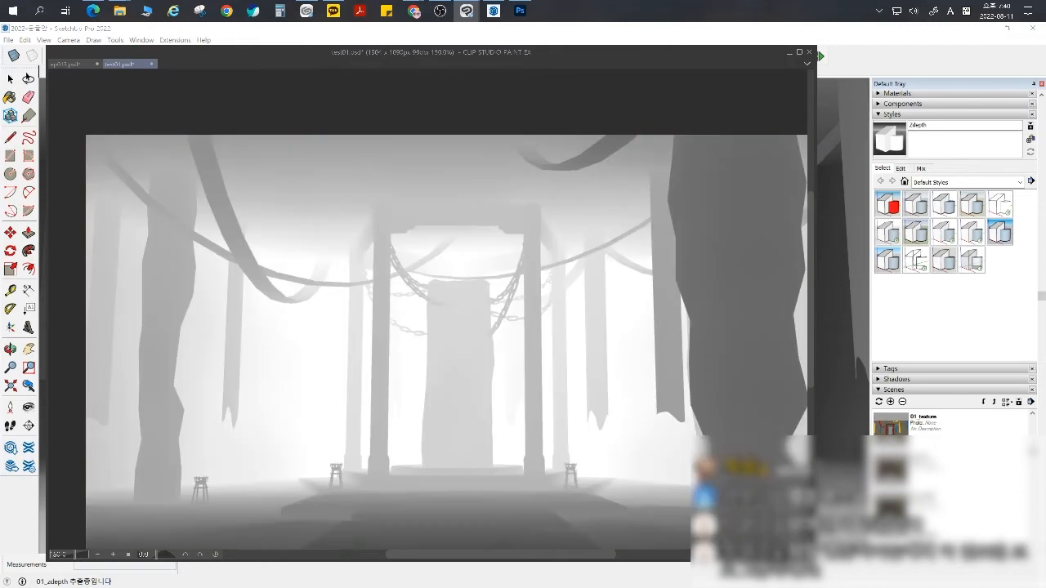
key("ctrl+i")
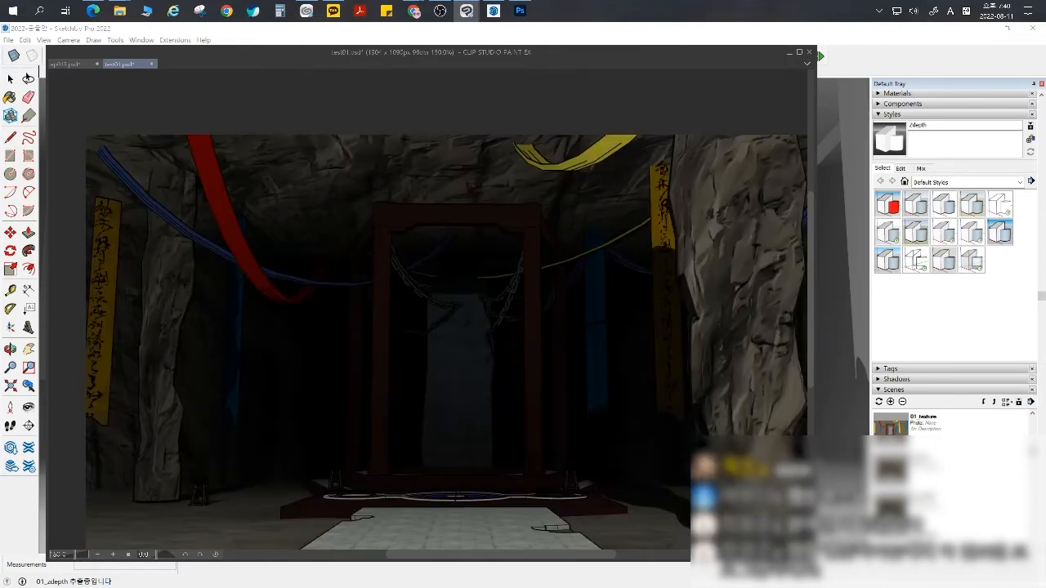
key("ctrl+i")
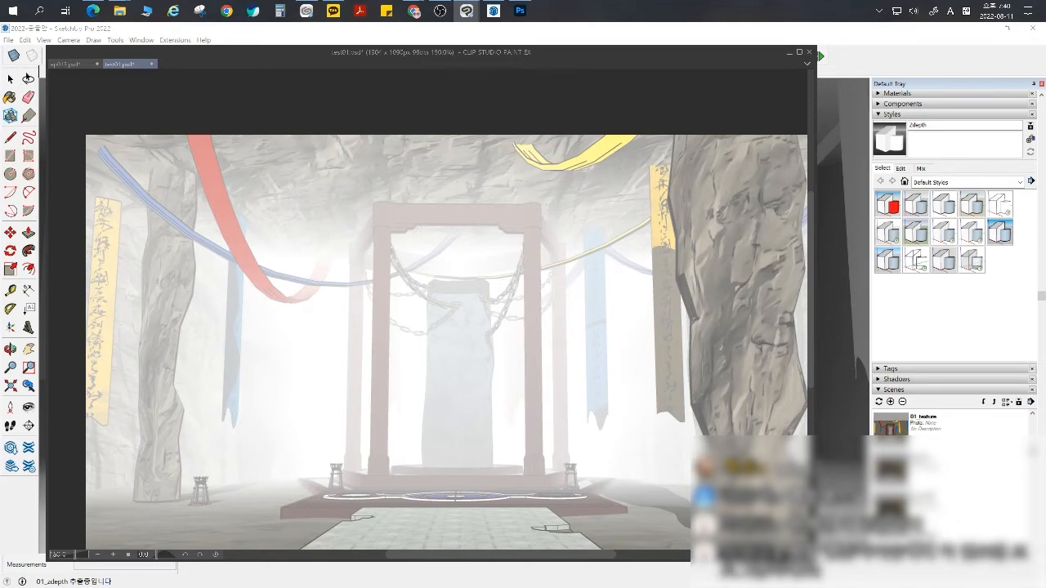
- Weaken the white fog over the distant cave walls and shrine, comparing the versions by undoing and redoing
key("ctrl+z")
key("ctrl+y")
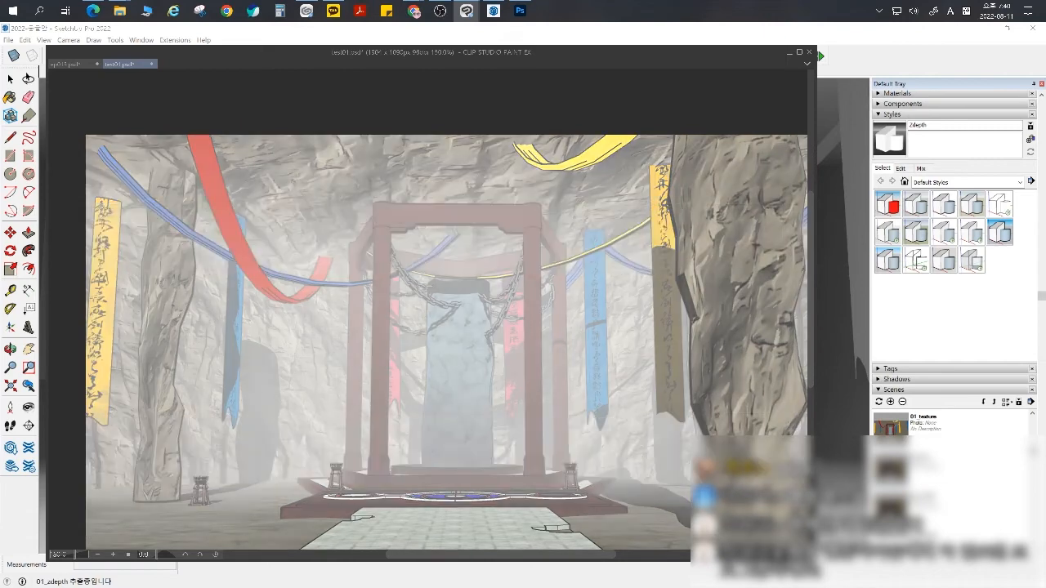
key("ctrl+z")
key("ctrl+y")
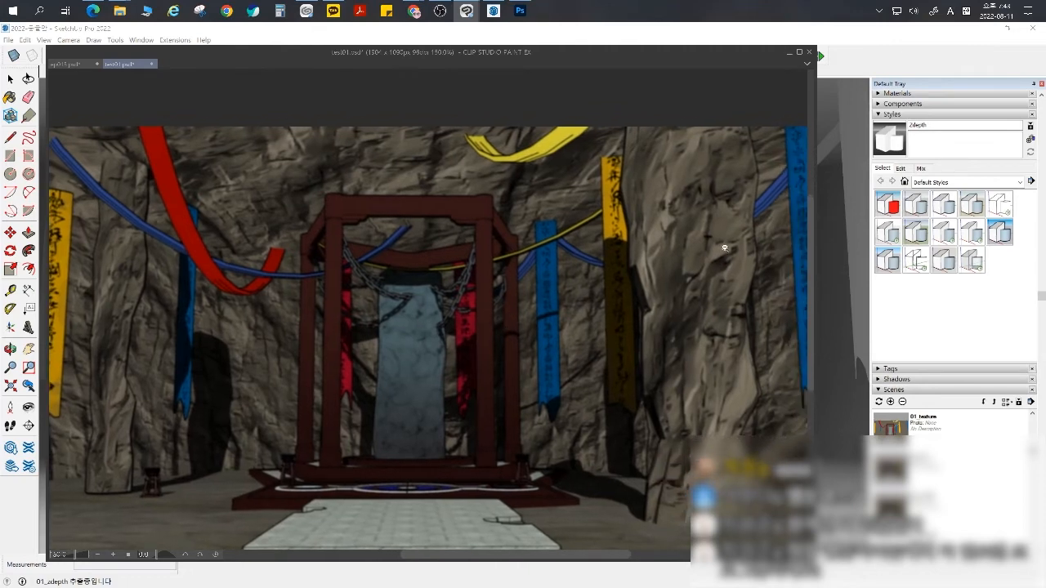
- Try brushing the blur away from the large foreground rock pillar with a big soft brush, and undo it
left_click(708, 261)
key("b")
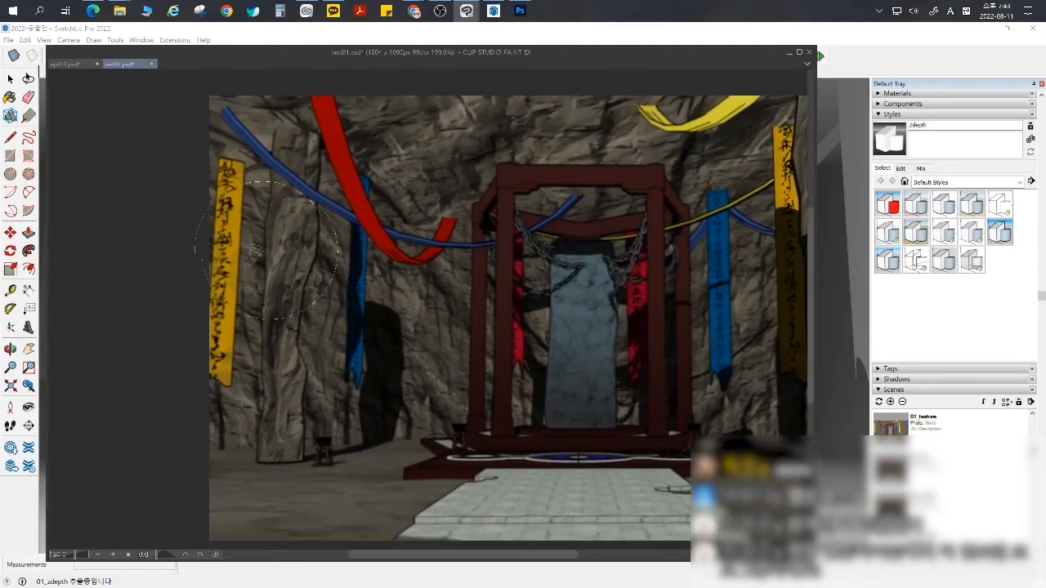
left_click_drag(630, 282, 304, 272)
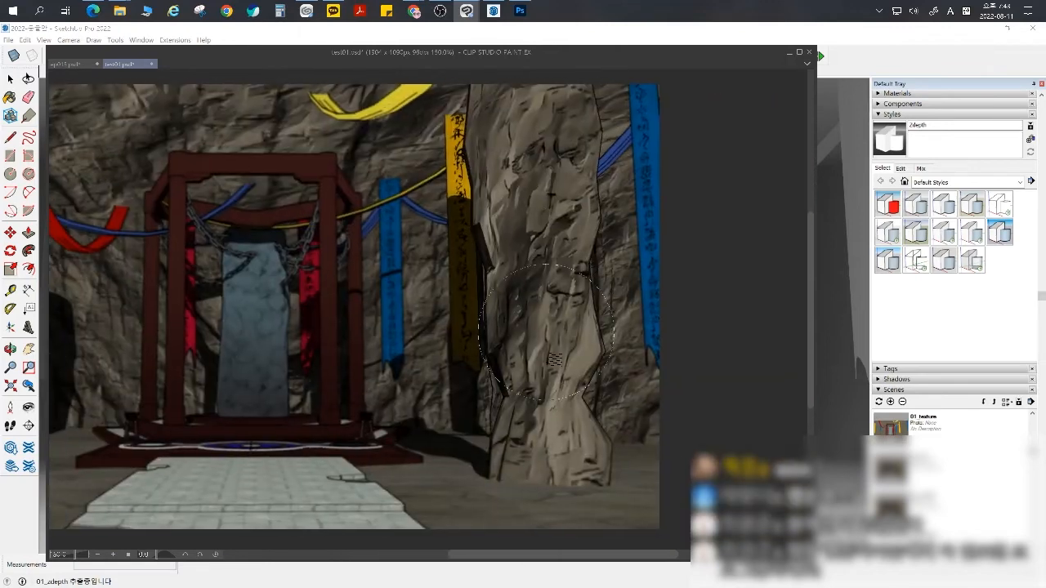
left_click_drag(542, 232, 573, 326)
left_click_drag(522, 351, 624, 251)
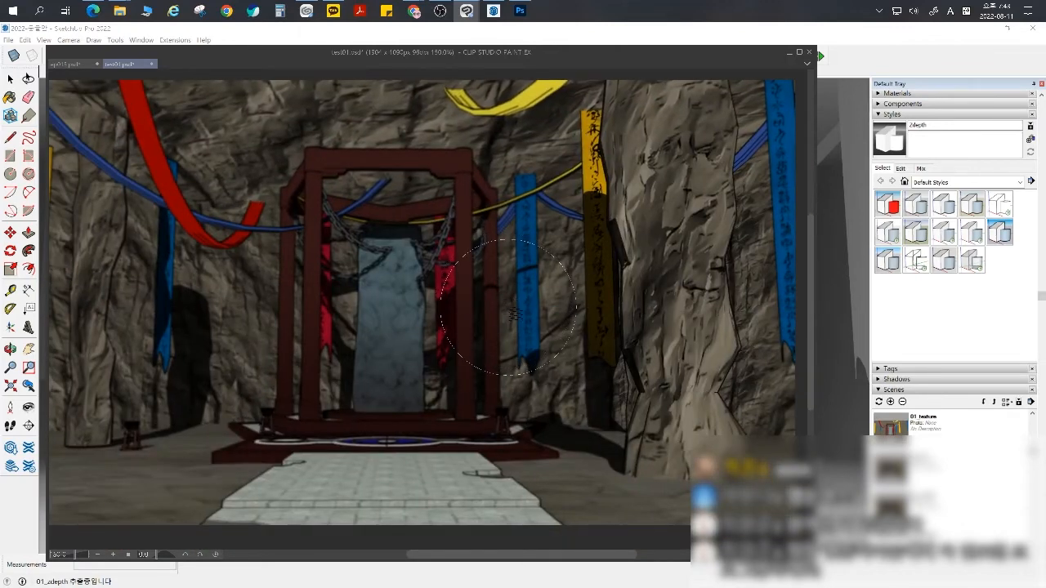
left_click_drag(603, 257, 550, 305)
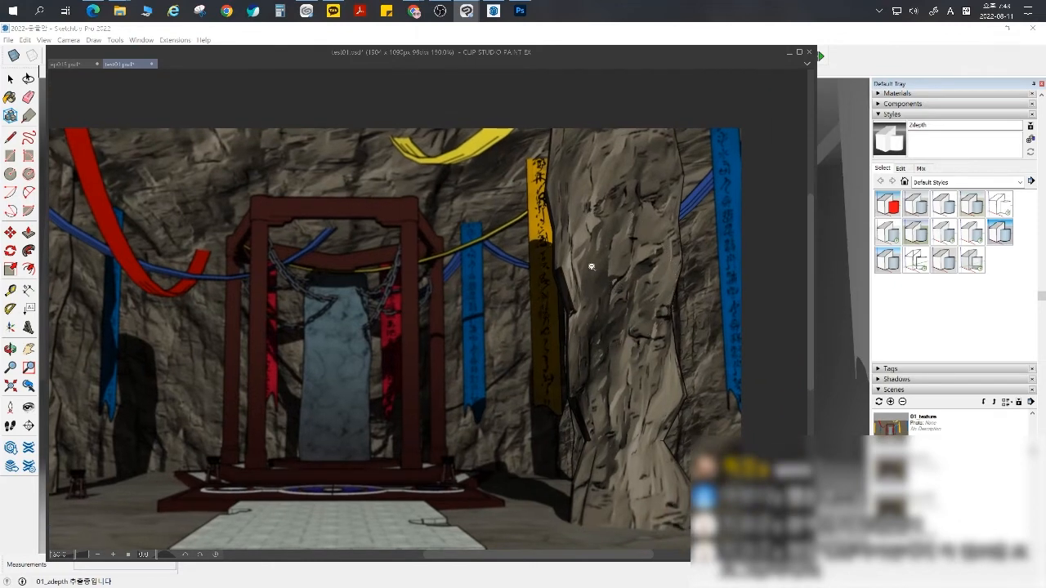
scroll(592, 268, "up", 1)
left_click(592, 267, "alt")
left_click(591, 258, "ctrl")
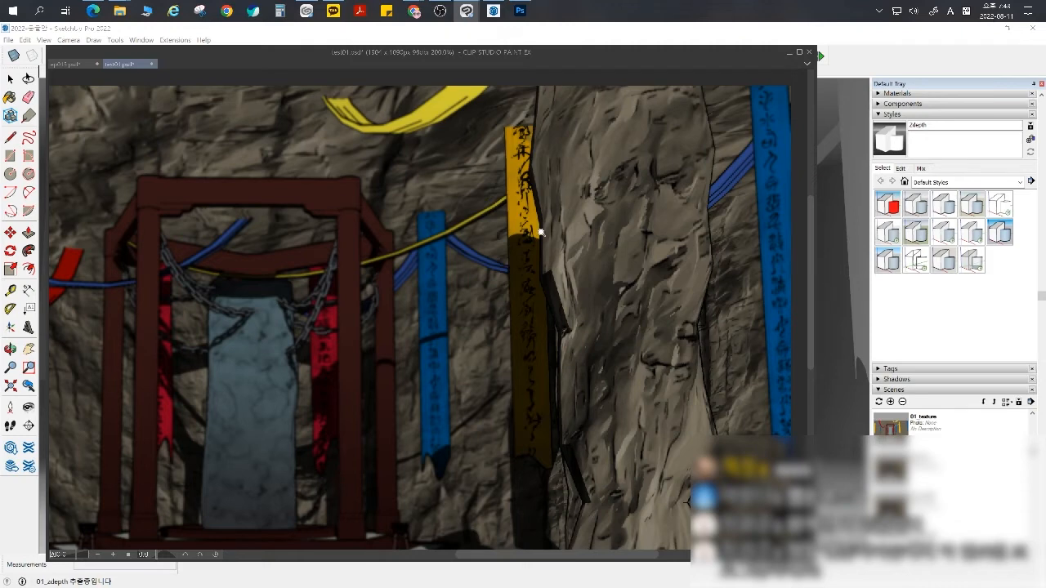
key("ctrl+z")
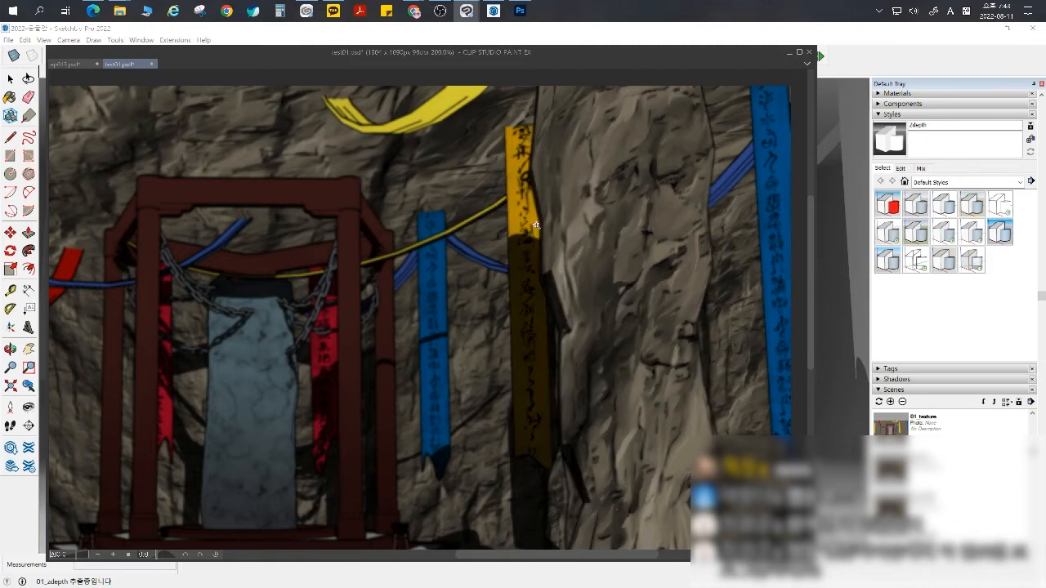
- Select everything outside the foreground rock pillar and create a mask from it, limiting the blur to the cave background
scroll(560, 240, "down", 2)
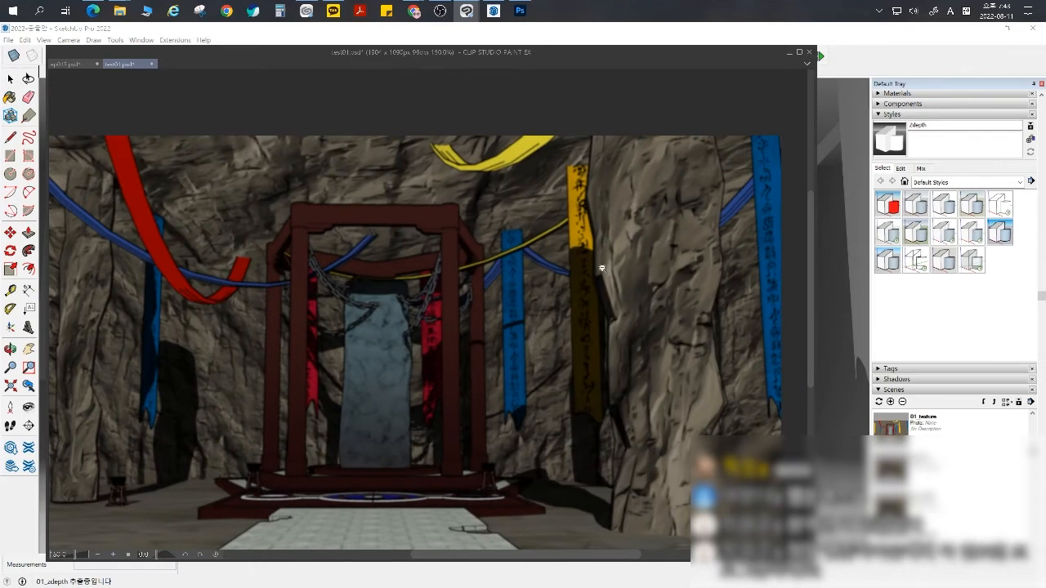
scroll(592, 277, "up", 1)
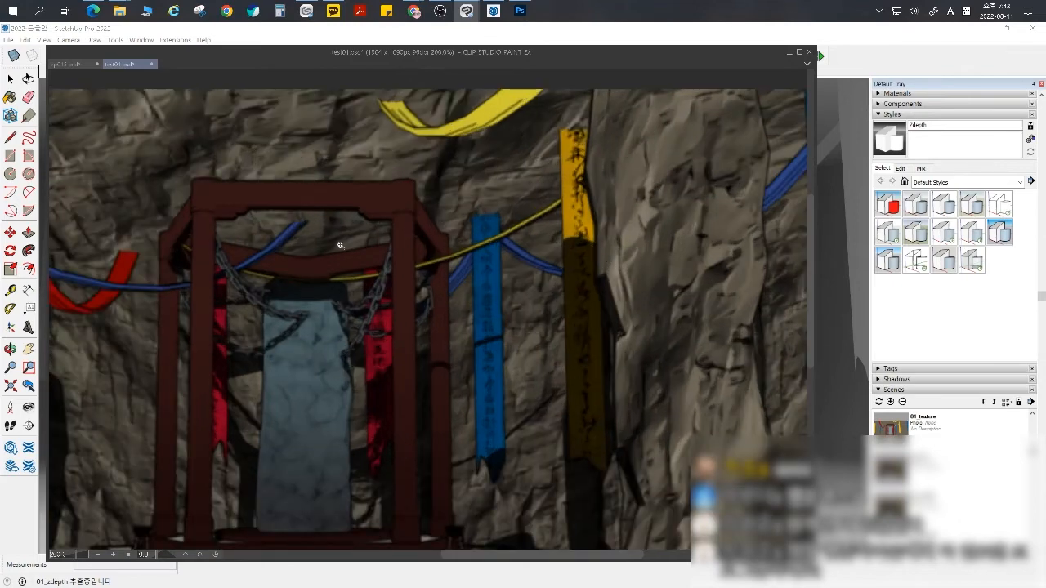
scroll(458, 284, "down", 1)
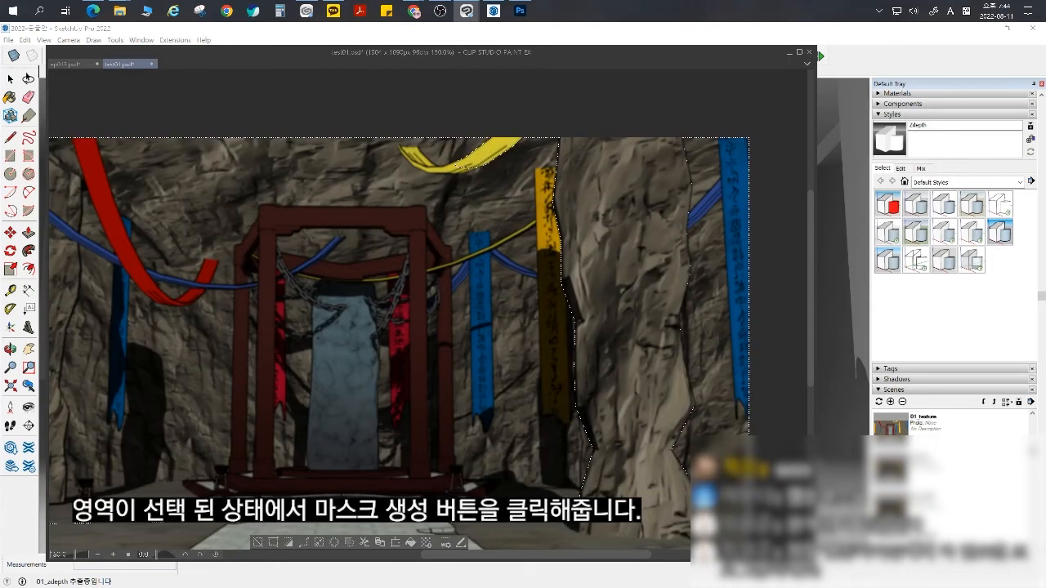
scroll(573, 267, "up", 1)
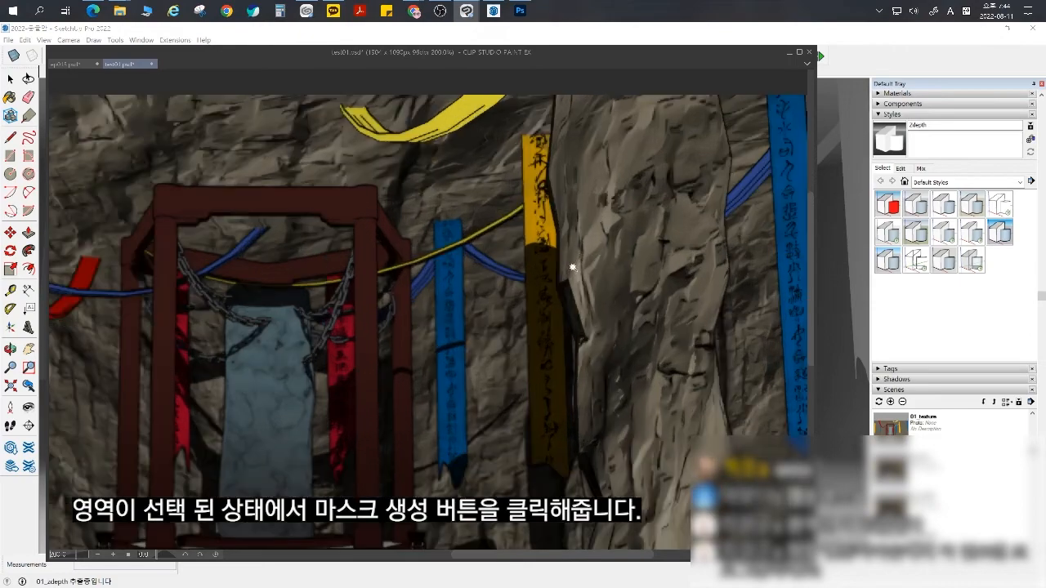
scroll(573, 268, "up", 2)
middle_click_drag(573, 268, 510, 376)
scroll(549, 333, "down", 2)
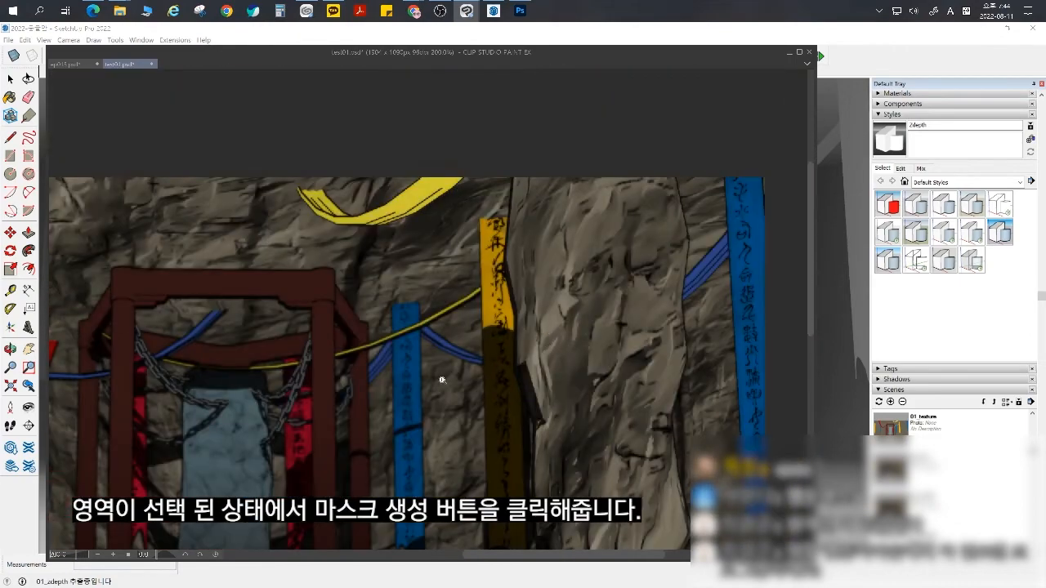
scroll(360, 430, "down", 1)
left_click_drag(396, 441, 392, 356)
left_click_drag(445, 437, 547, 306)
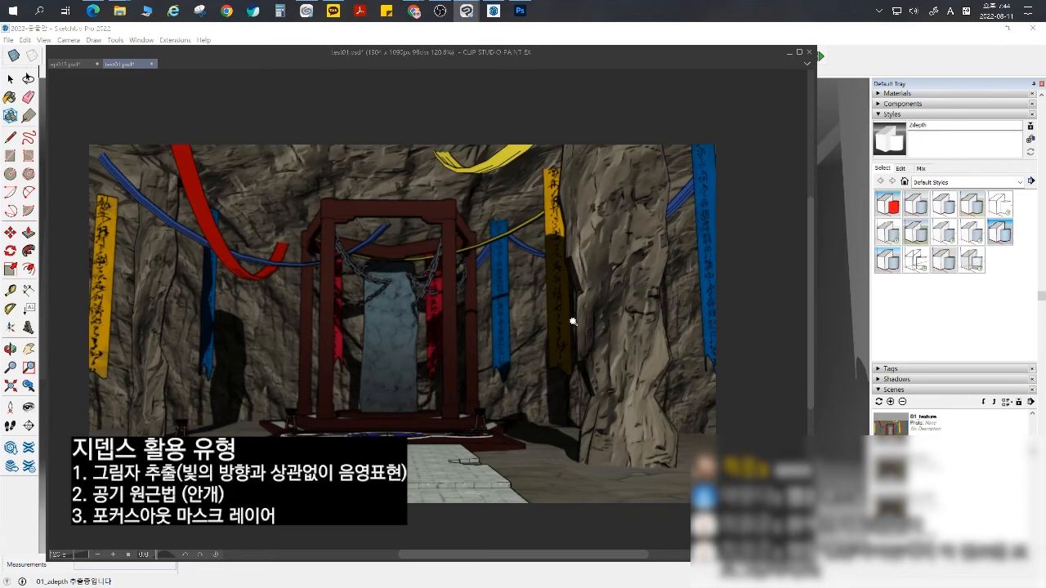
- Switch to the web browser, search Naver for 웹툰어스 and open the WebtoonUS site
left_click(72, 64)
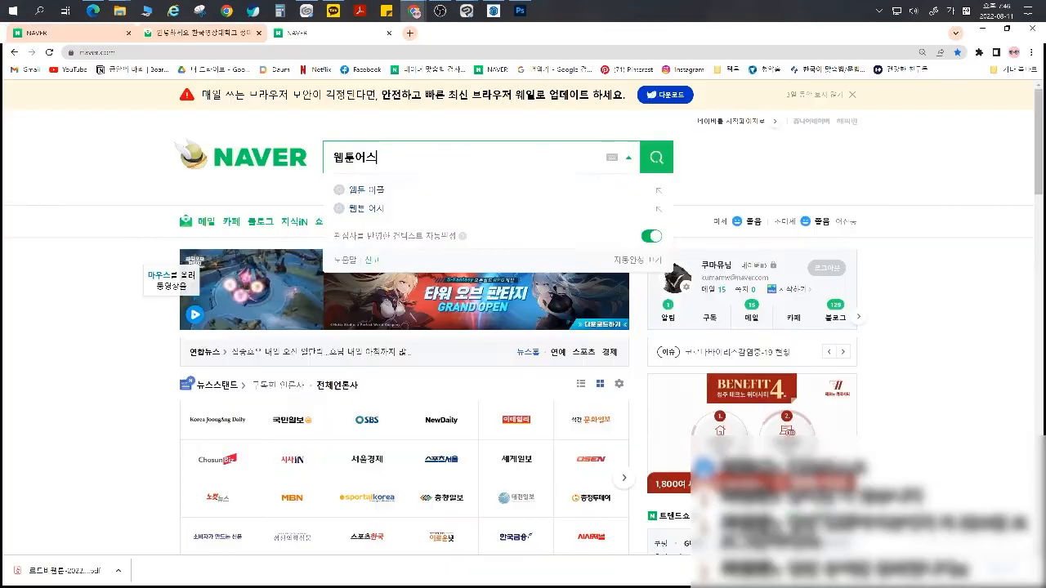
key("Return")
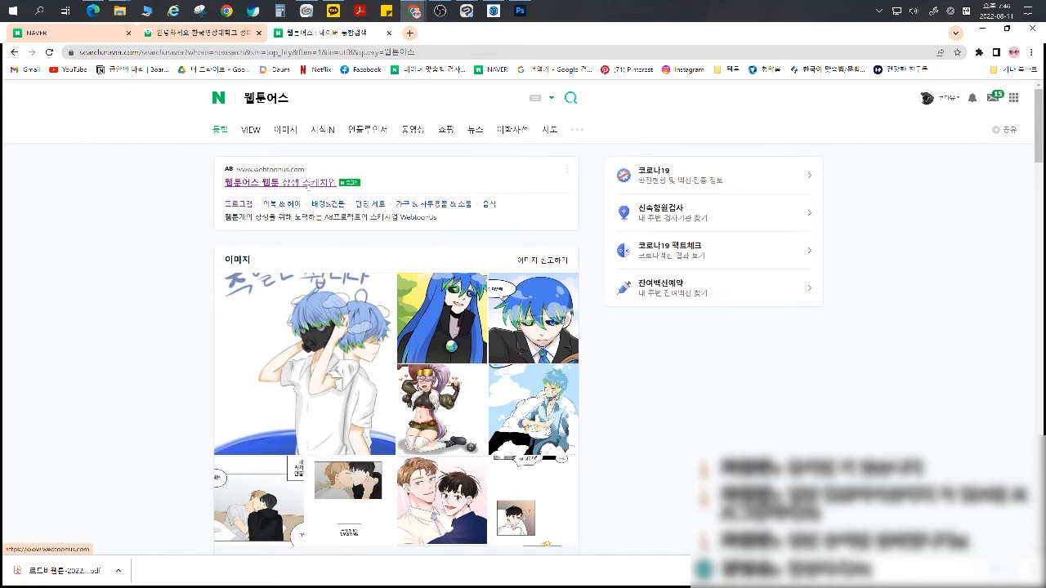
left_click(317, 183)
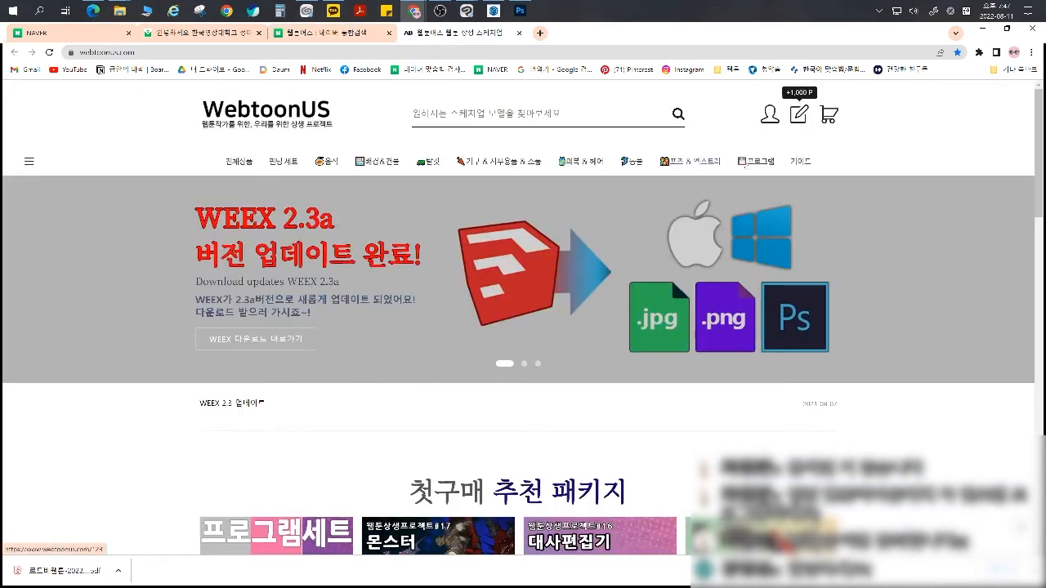
- Browse the program category on WebtoonUS, highlight the WEEX 2.3a price and open its product page
left_click(745, 163)
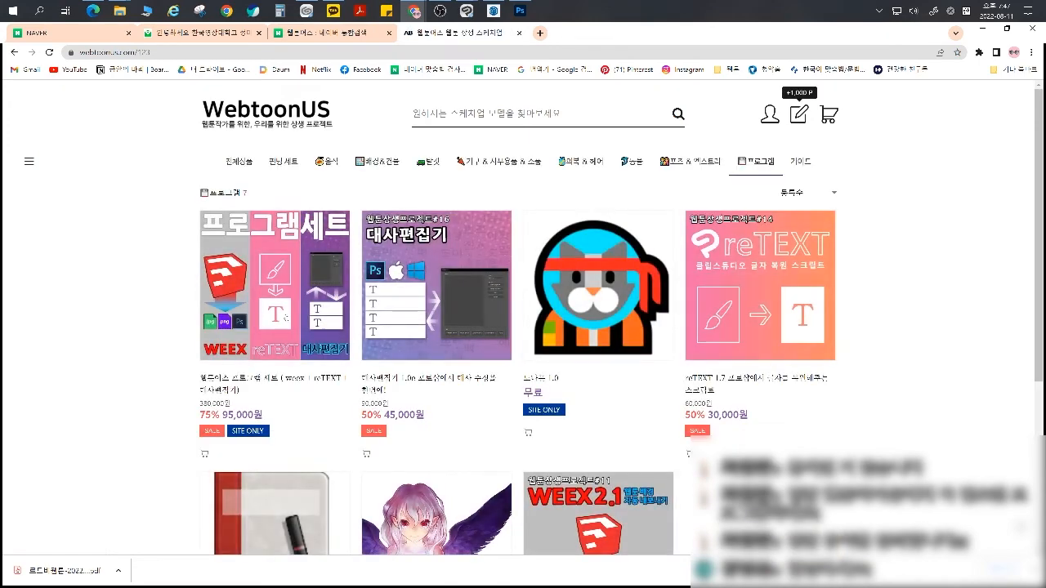
scroll(523, 327, "down", 3)
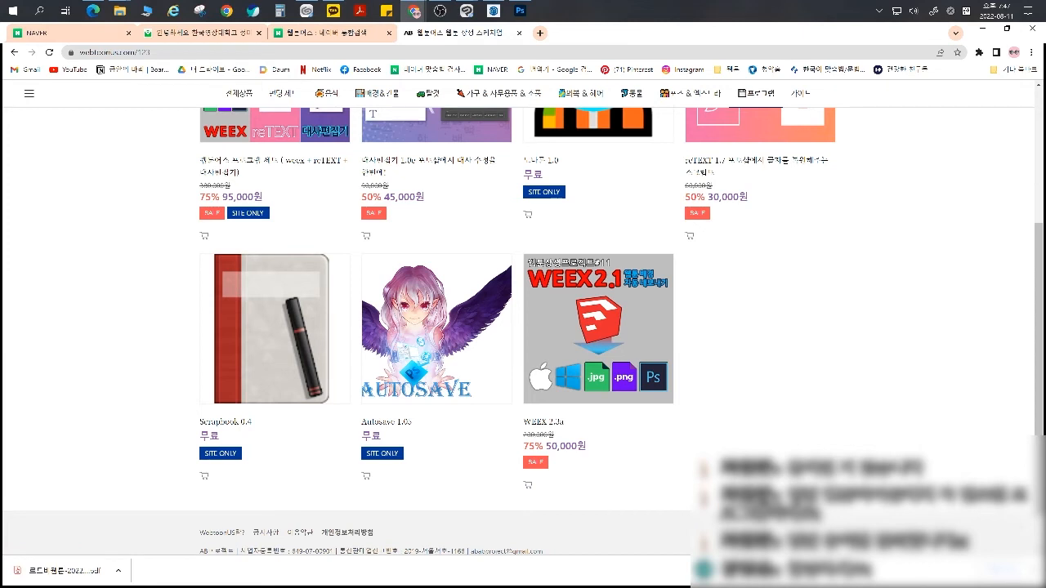
left_click_drag(546, 446, 594, 449)
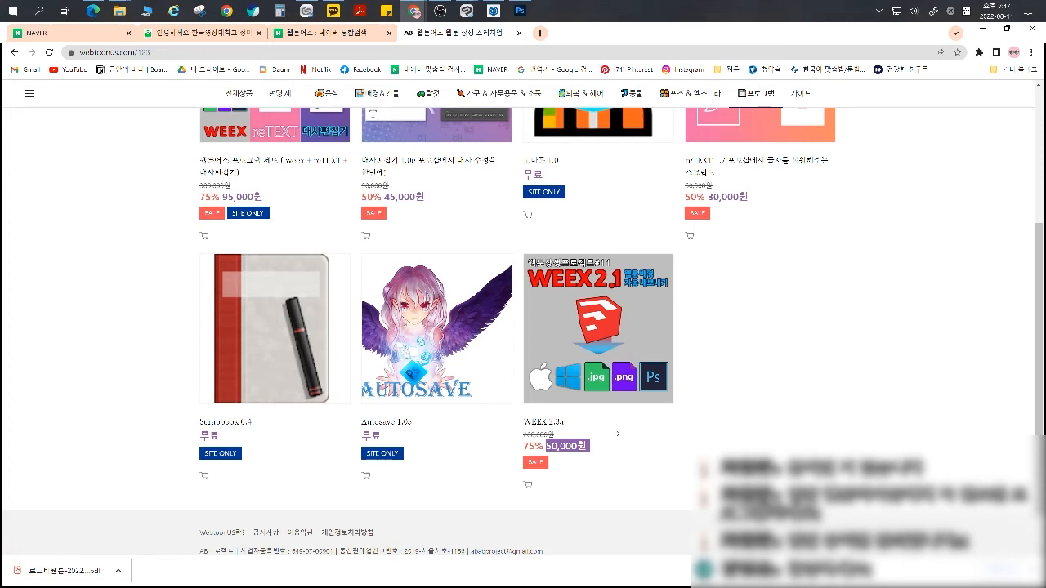
left_click(574, 282)
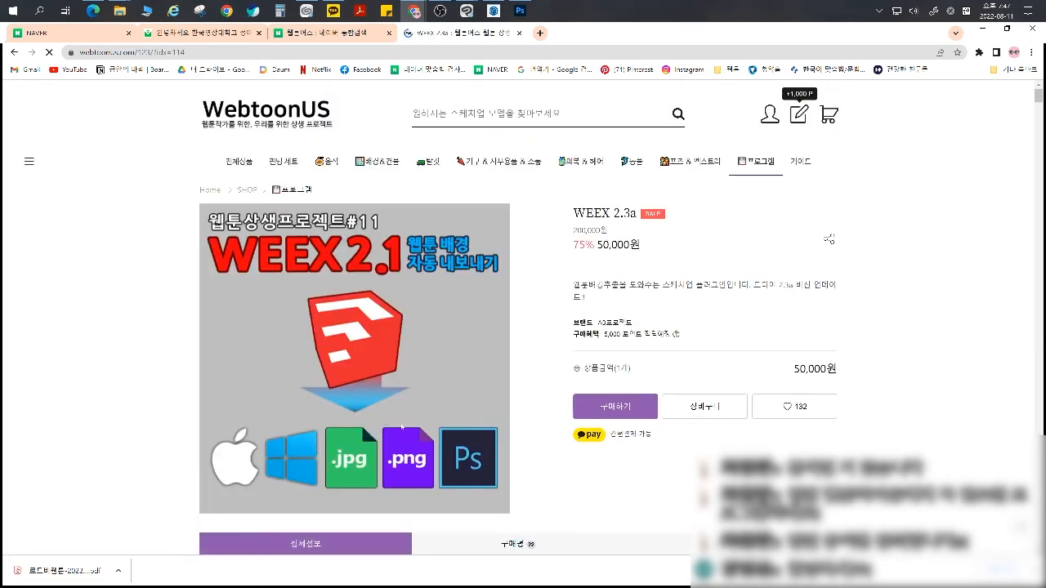
- Look through the WEEX 2.3a product description and return to the purchase information
scroll(406, 430, "down", 5)
scroll(406, 430, "down", 2)
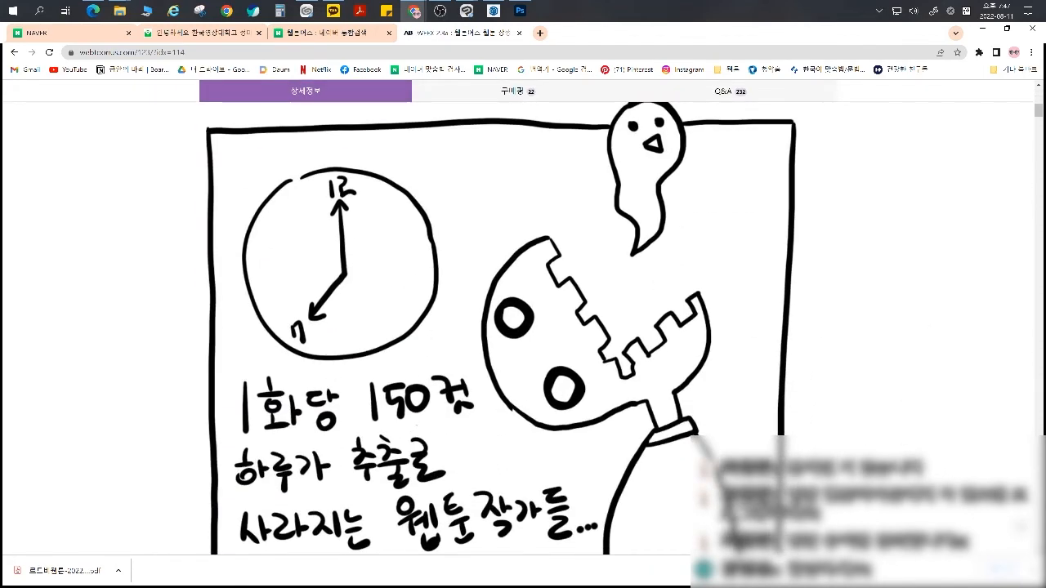
scroll(412, 425, "down", 1)
scroll(419, 421, "up", 1)
scroll(419, 421, "up", 3)
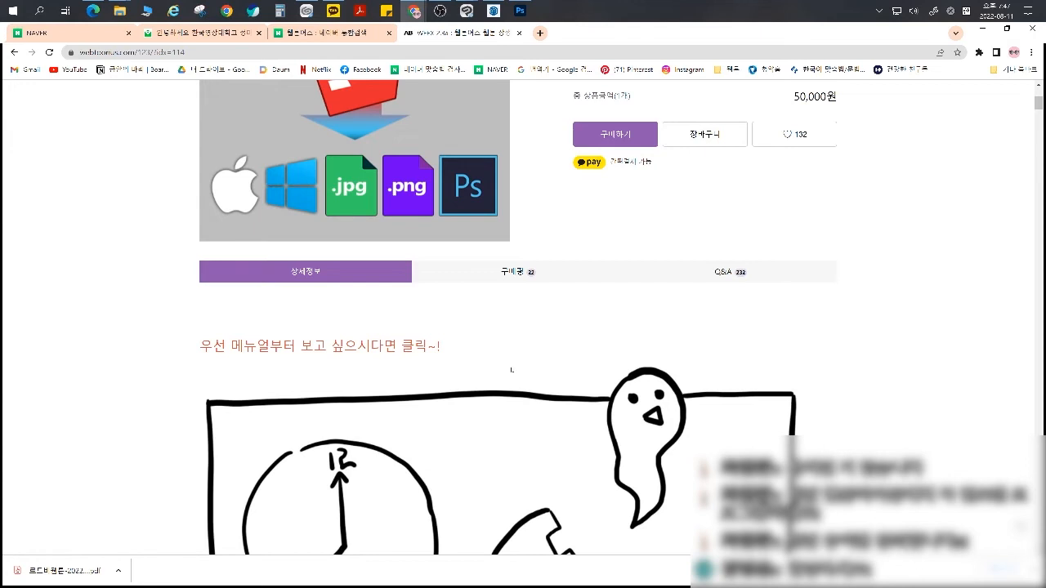
scroll(563, 445, "up", 2)
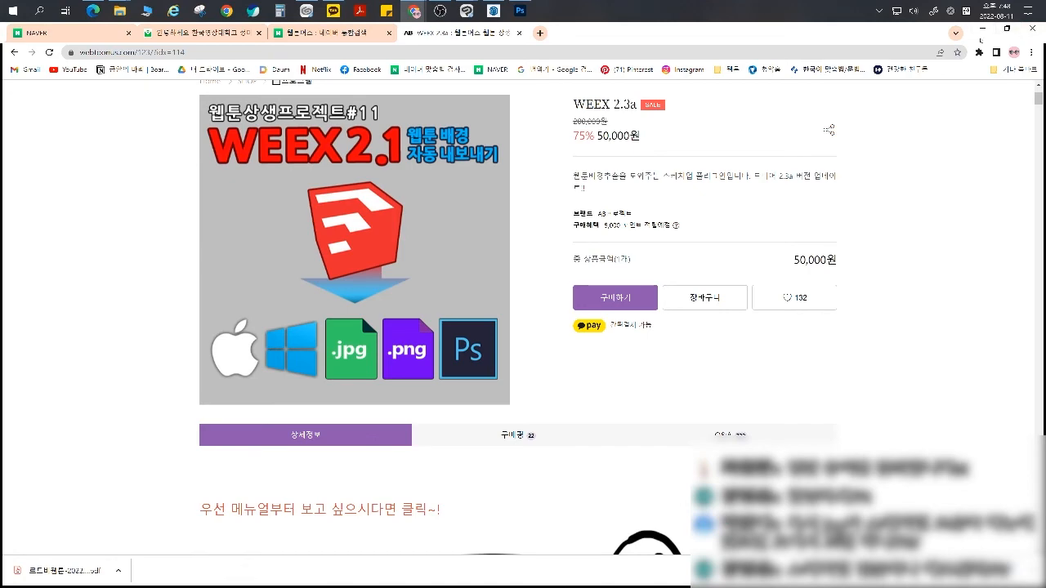
- Switch back to SketchUp, collapse the Scenes and Styles sections of the Default Tray and expand the Fog settings
left_click(983, 29)
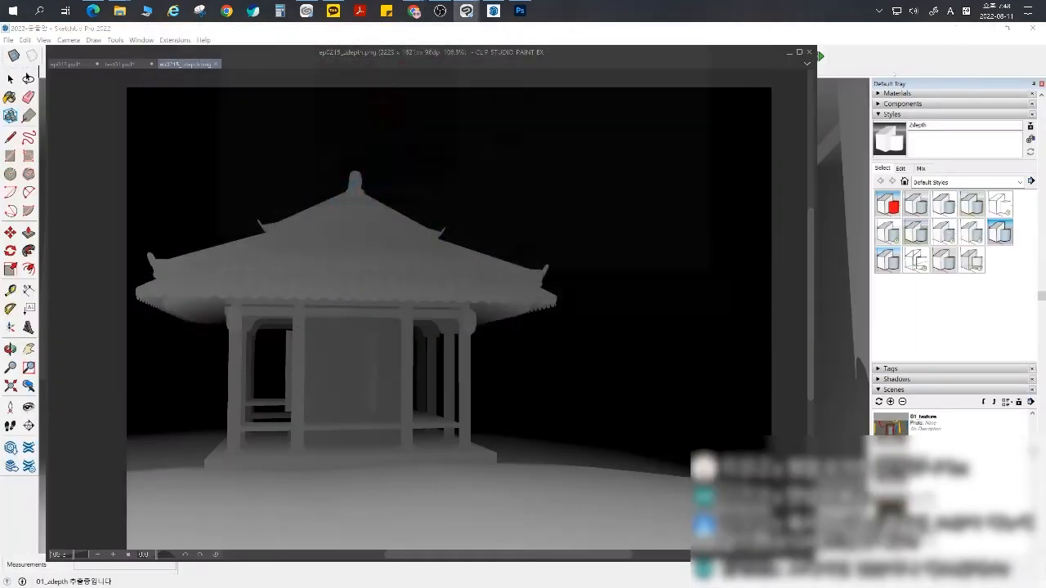
left_click(807, 54)
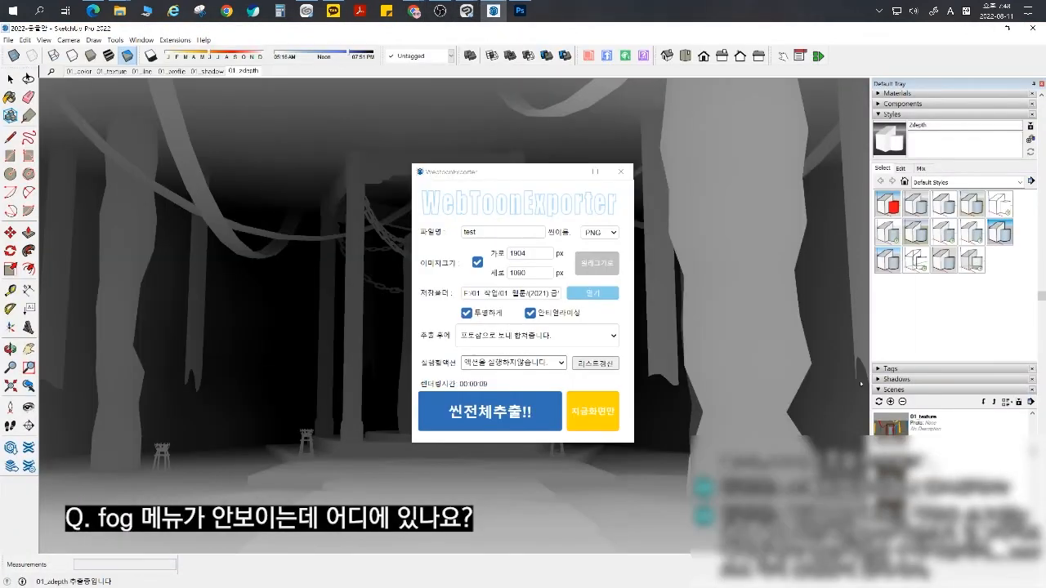
left_click(879, 389)
left_click(886, 165)
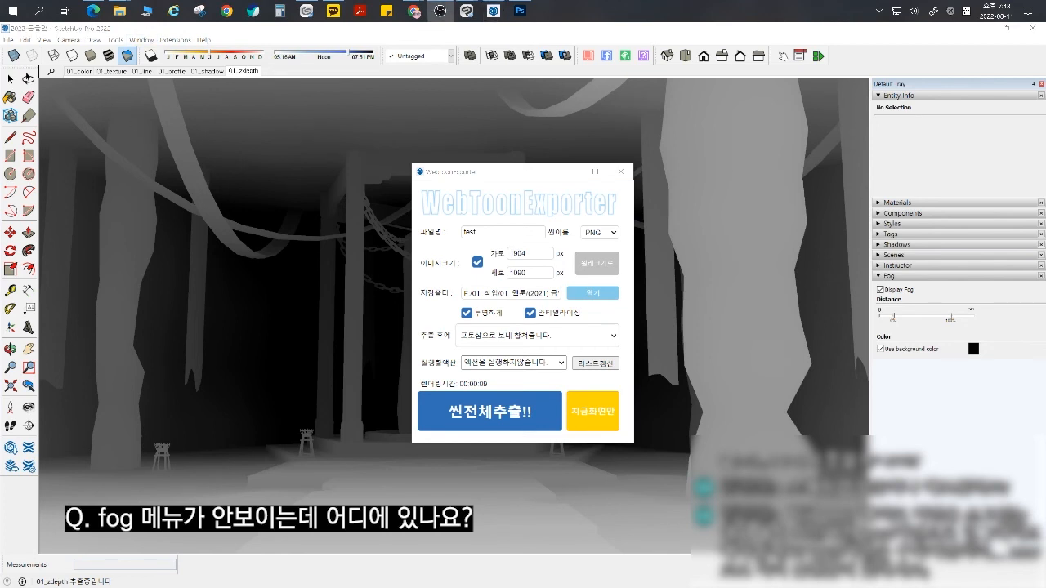
- List the panels available in the Default Tray to locate the Fog entry
left_click(141, 41)
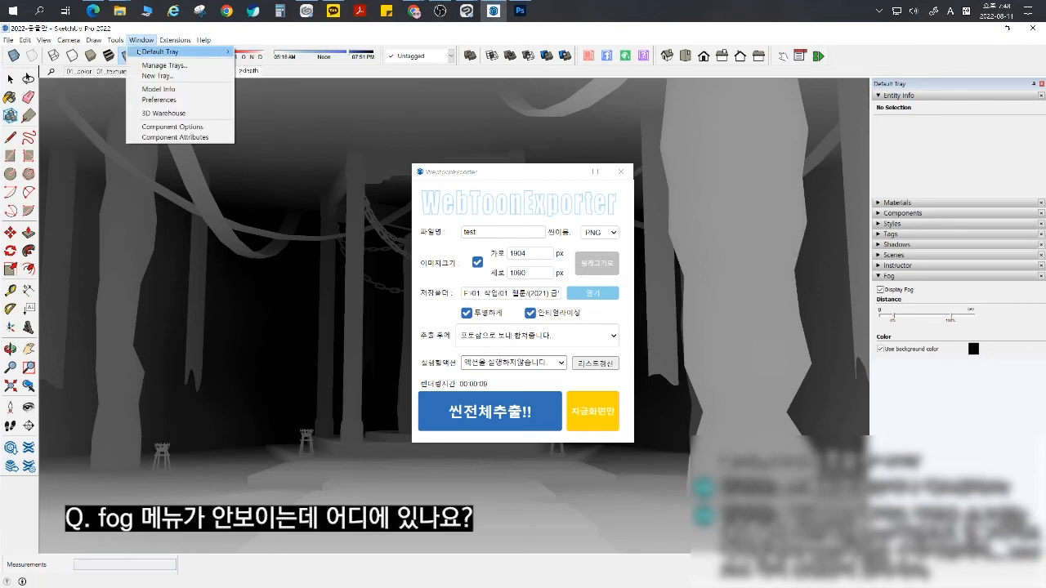
mouse_move(138, 52)
mouse_move(198, 52)
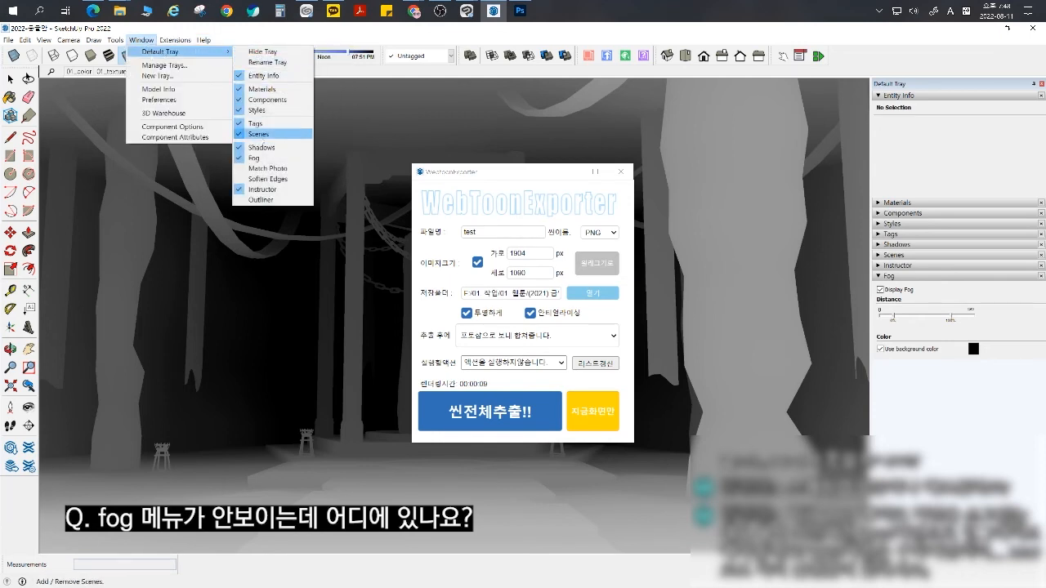